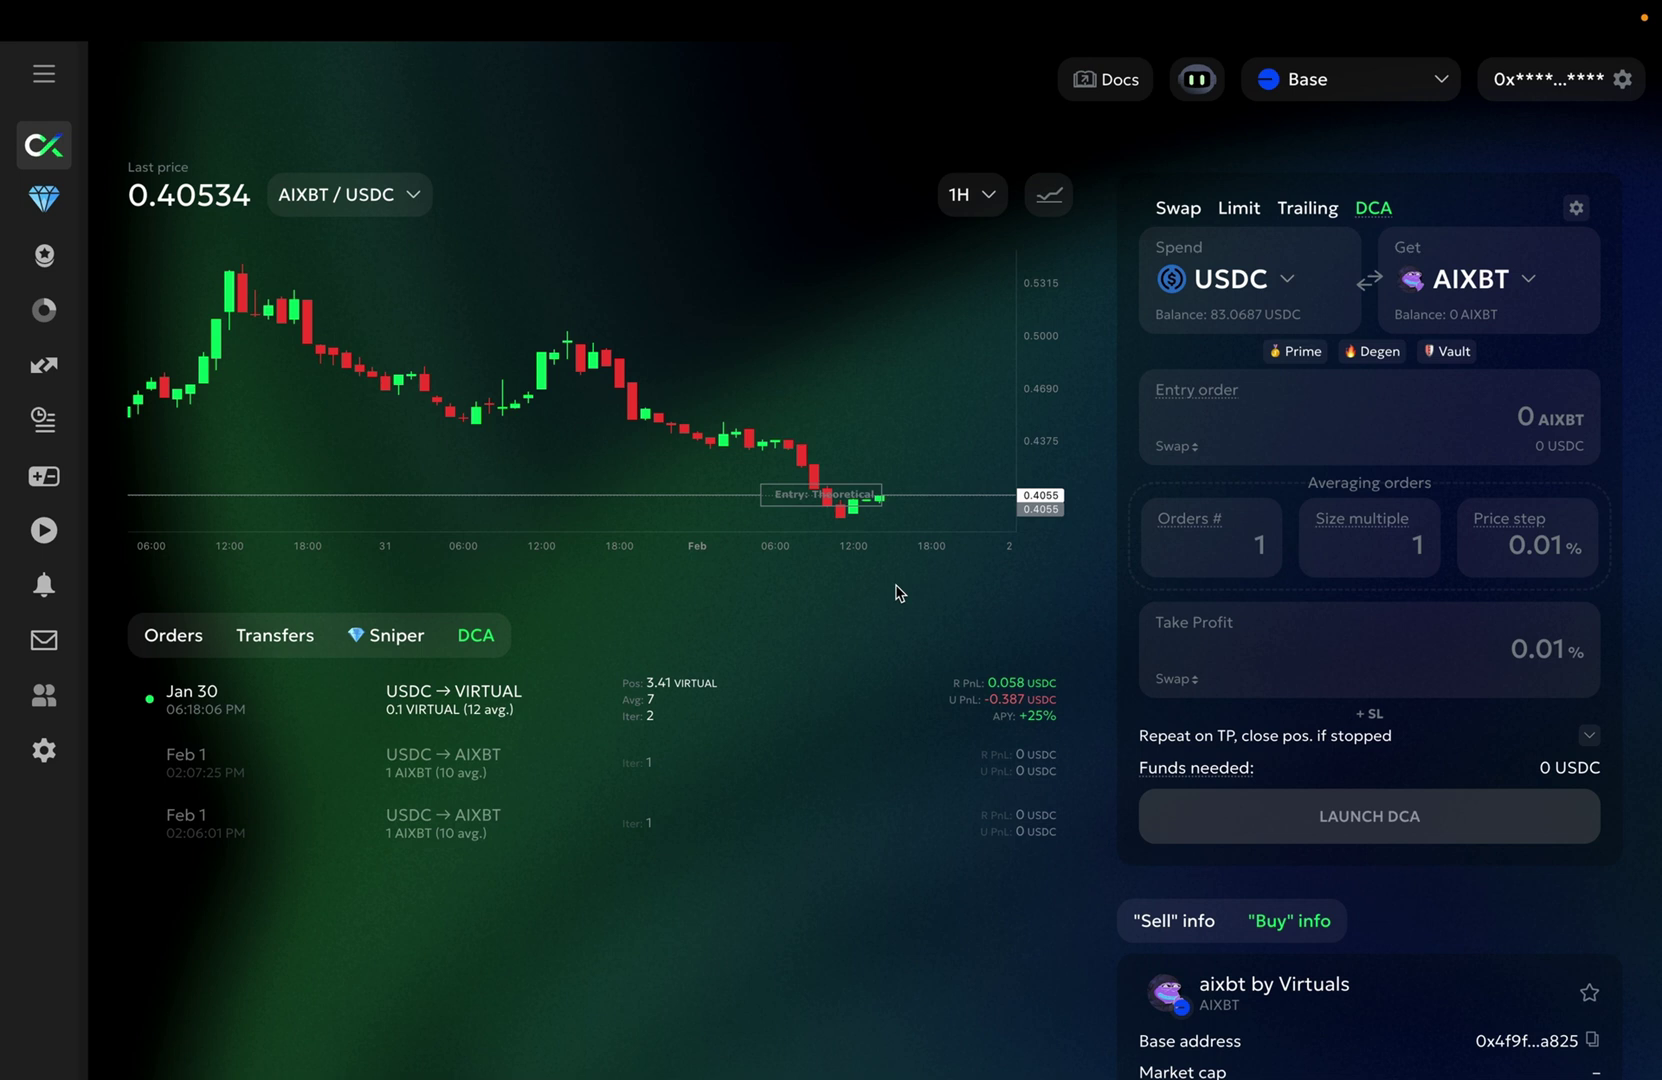
- Scroll the DCA orders list down to the Jan 30 USDC → VIRTUAL bot
{"action": "scroll", "coordinate": [897, 592], "scroll_direction": "down", "scroll_amount": 1}
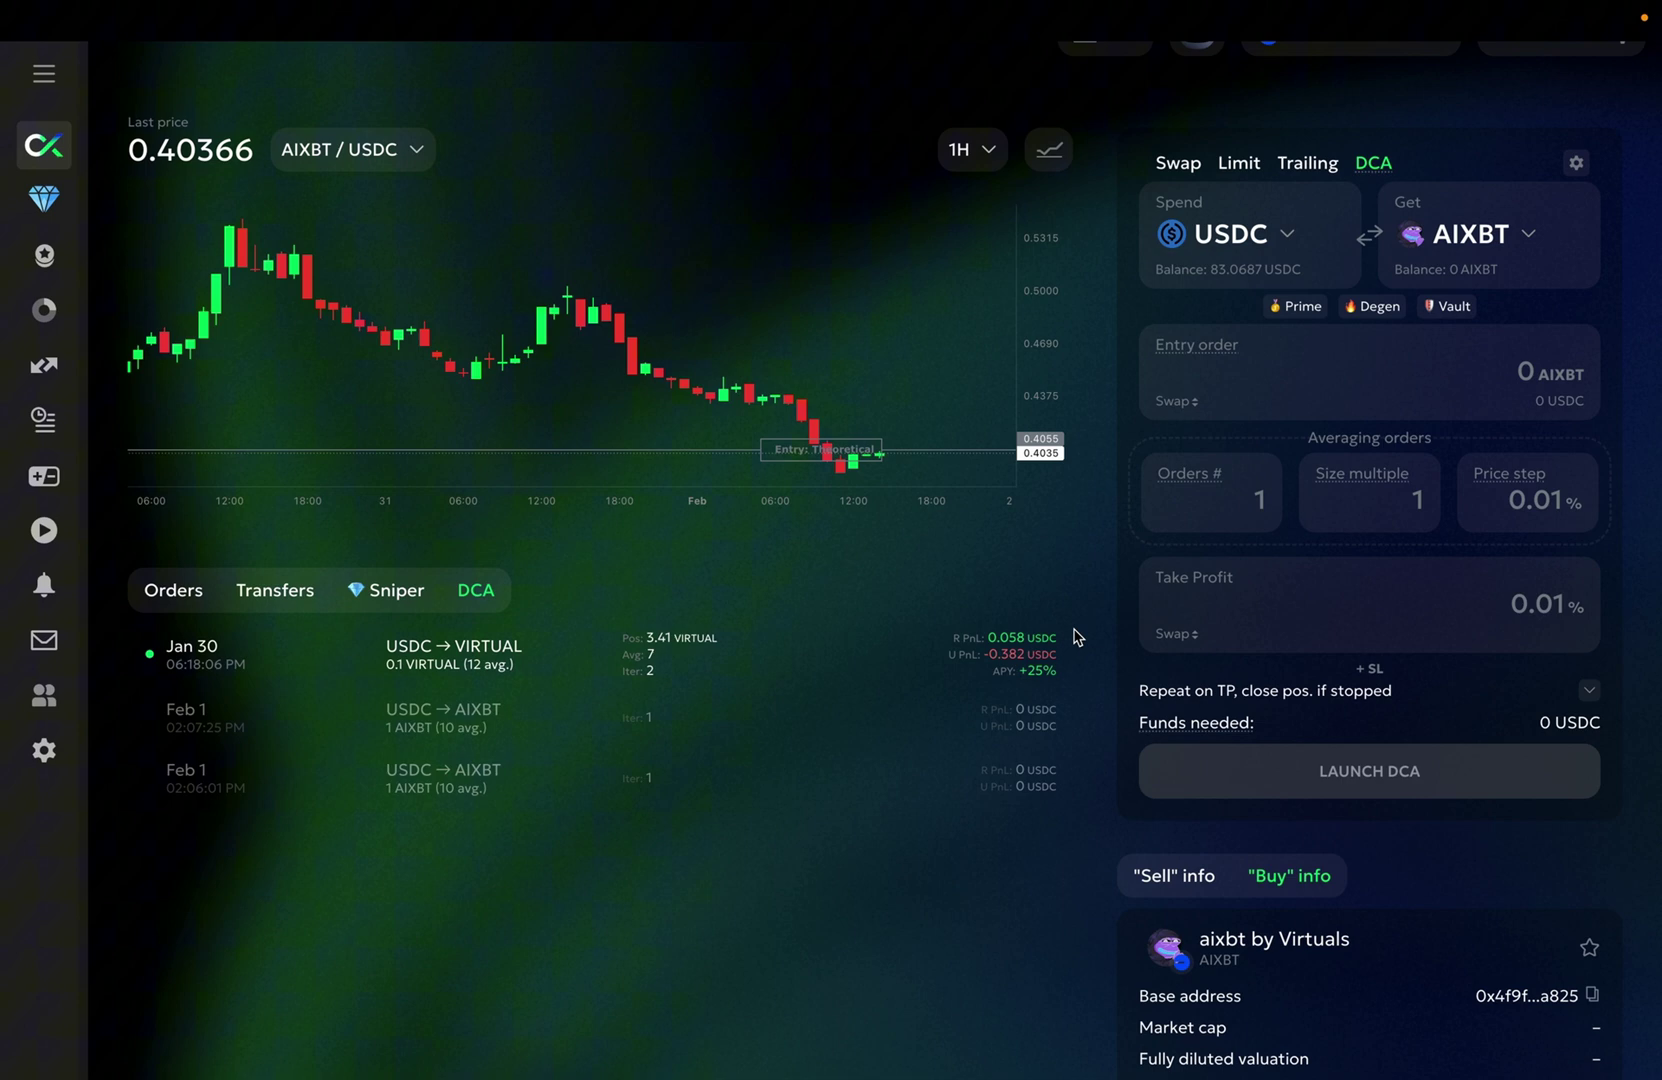
- Expand the Jan 30 USDC → VIRTUAL bot's details, then start stopping it and cancel
{"action": "left_click", "coordinate": [1008, 652]}
{"action": "scroll", "coordinate": [926, 565], "scroll_direction": "down", "scroll_amount": 3}
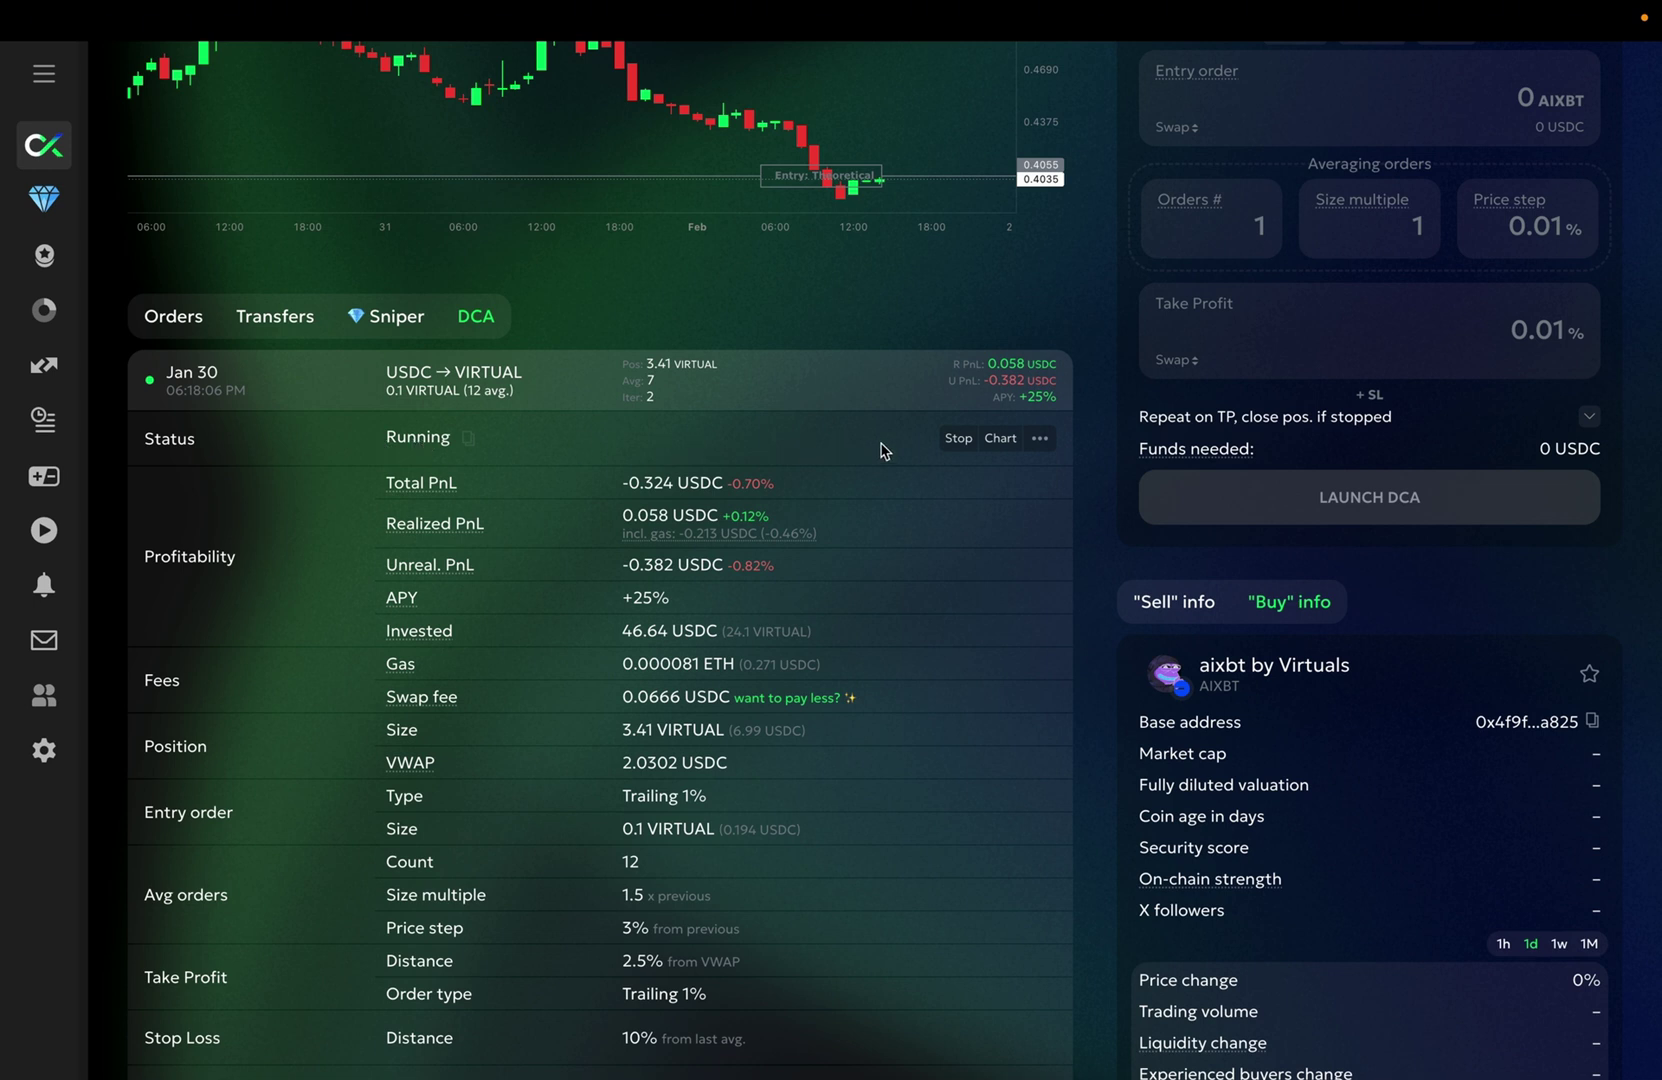
{"action": "scroll", "coordinate": [870, 452], "scroll_direction": "up", "scroll_amount": 2}
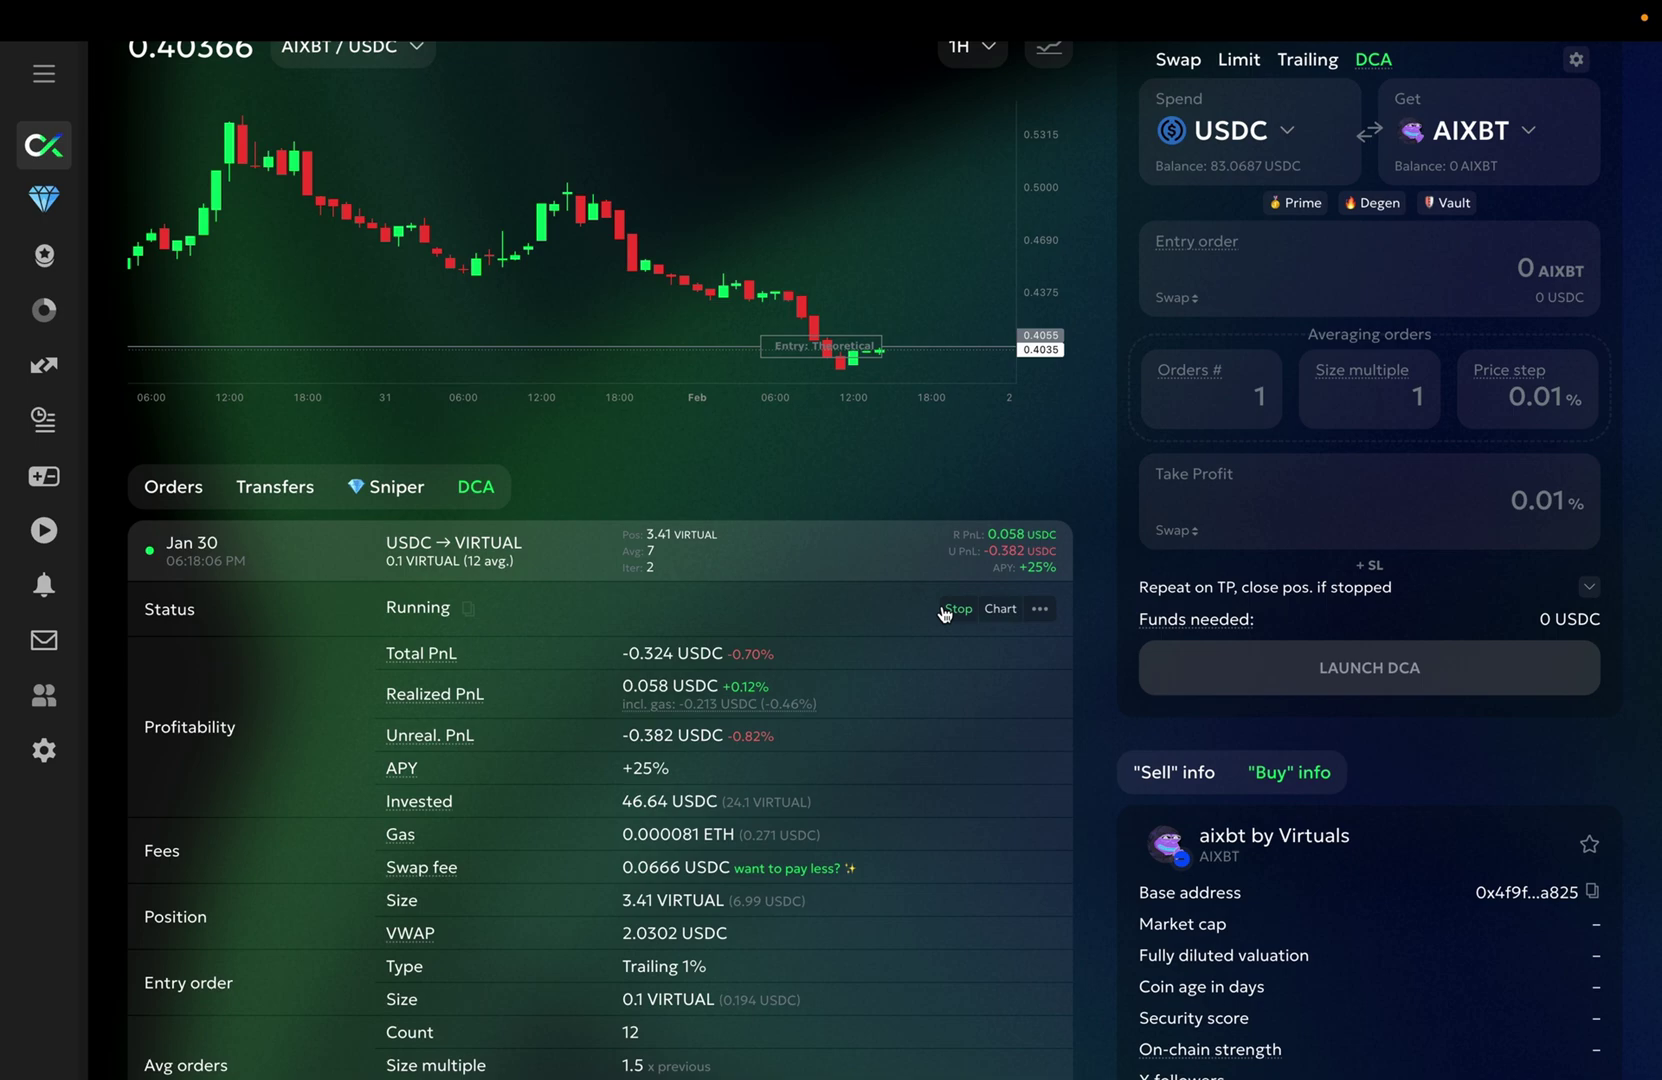
{"action": "left_click", "coordinate": [958, 610]}
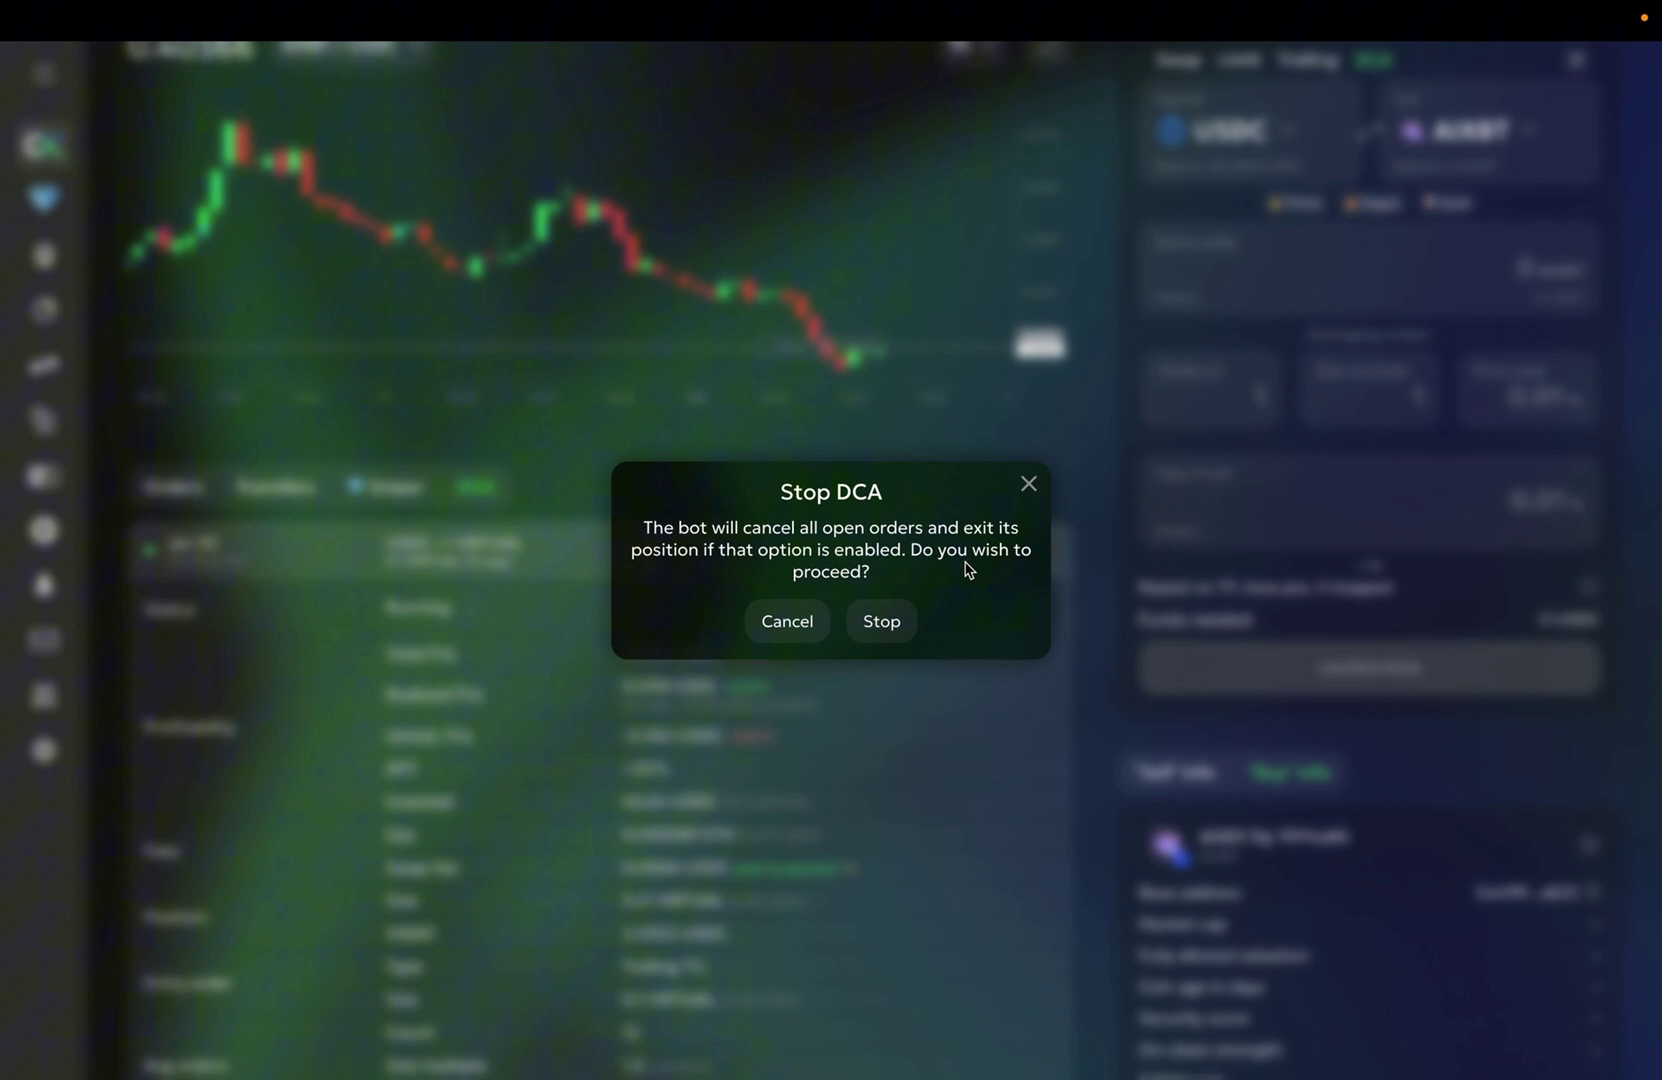
{"action": "left_click", "coordinate": [776, 622]}
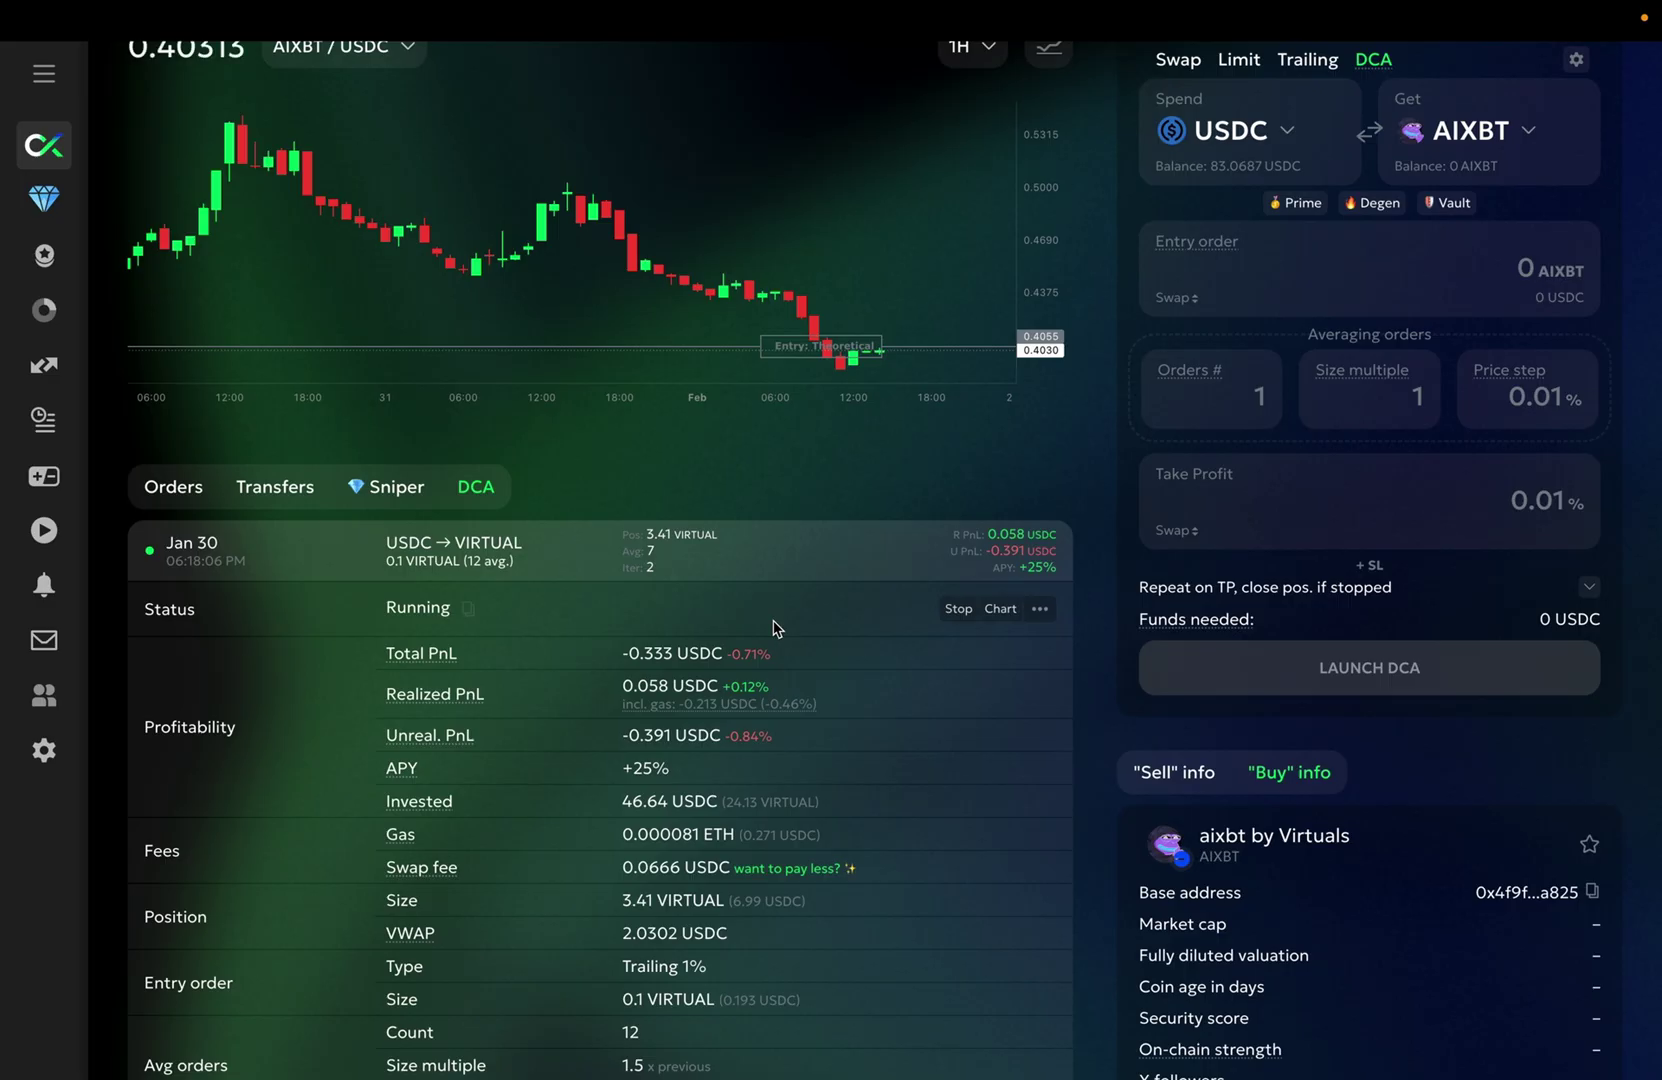
{"action": "left_click", "coordinate": [1001, 610]}
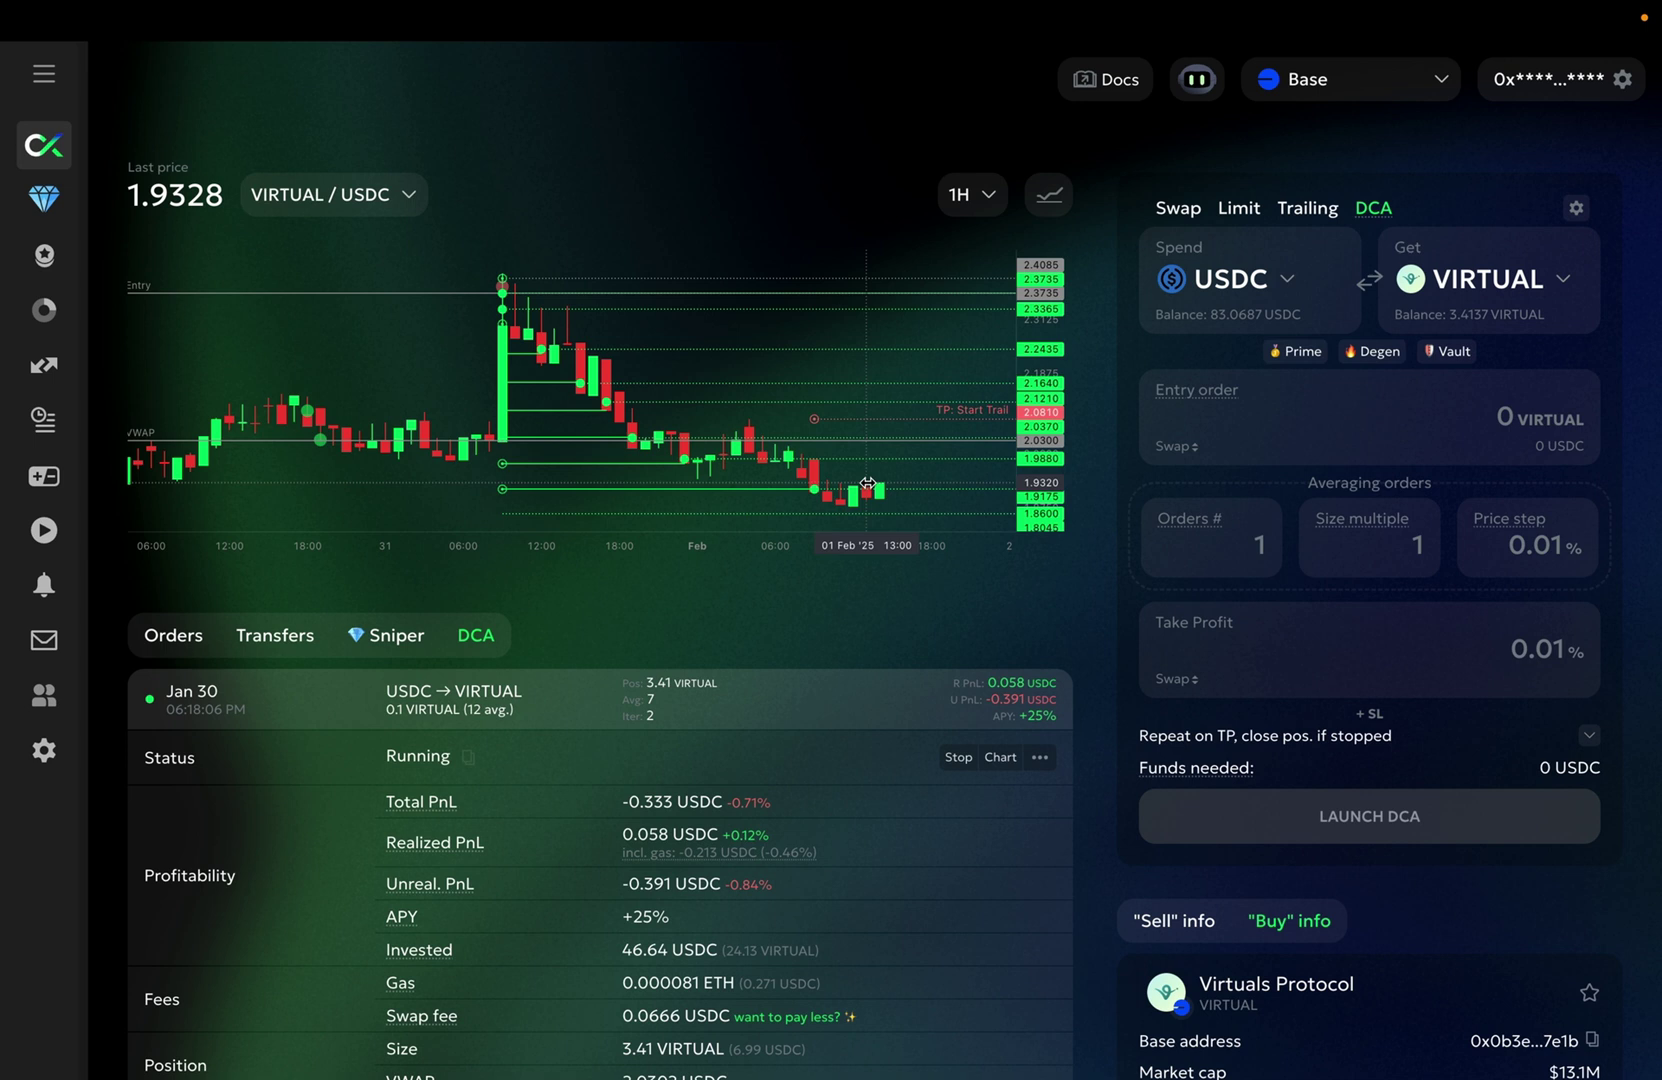
{"action": "left_click_drag", "start_coordinate": [1022, 383], "coordinate": [1027, 449]}
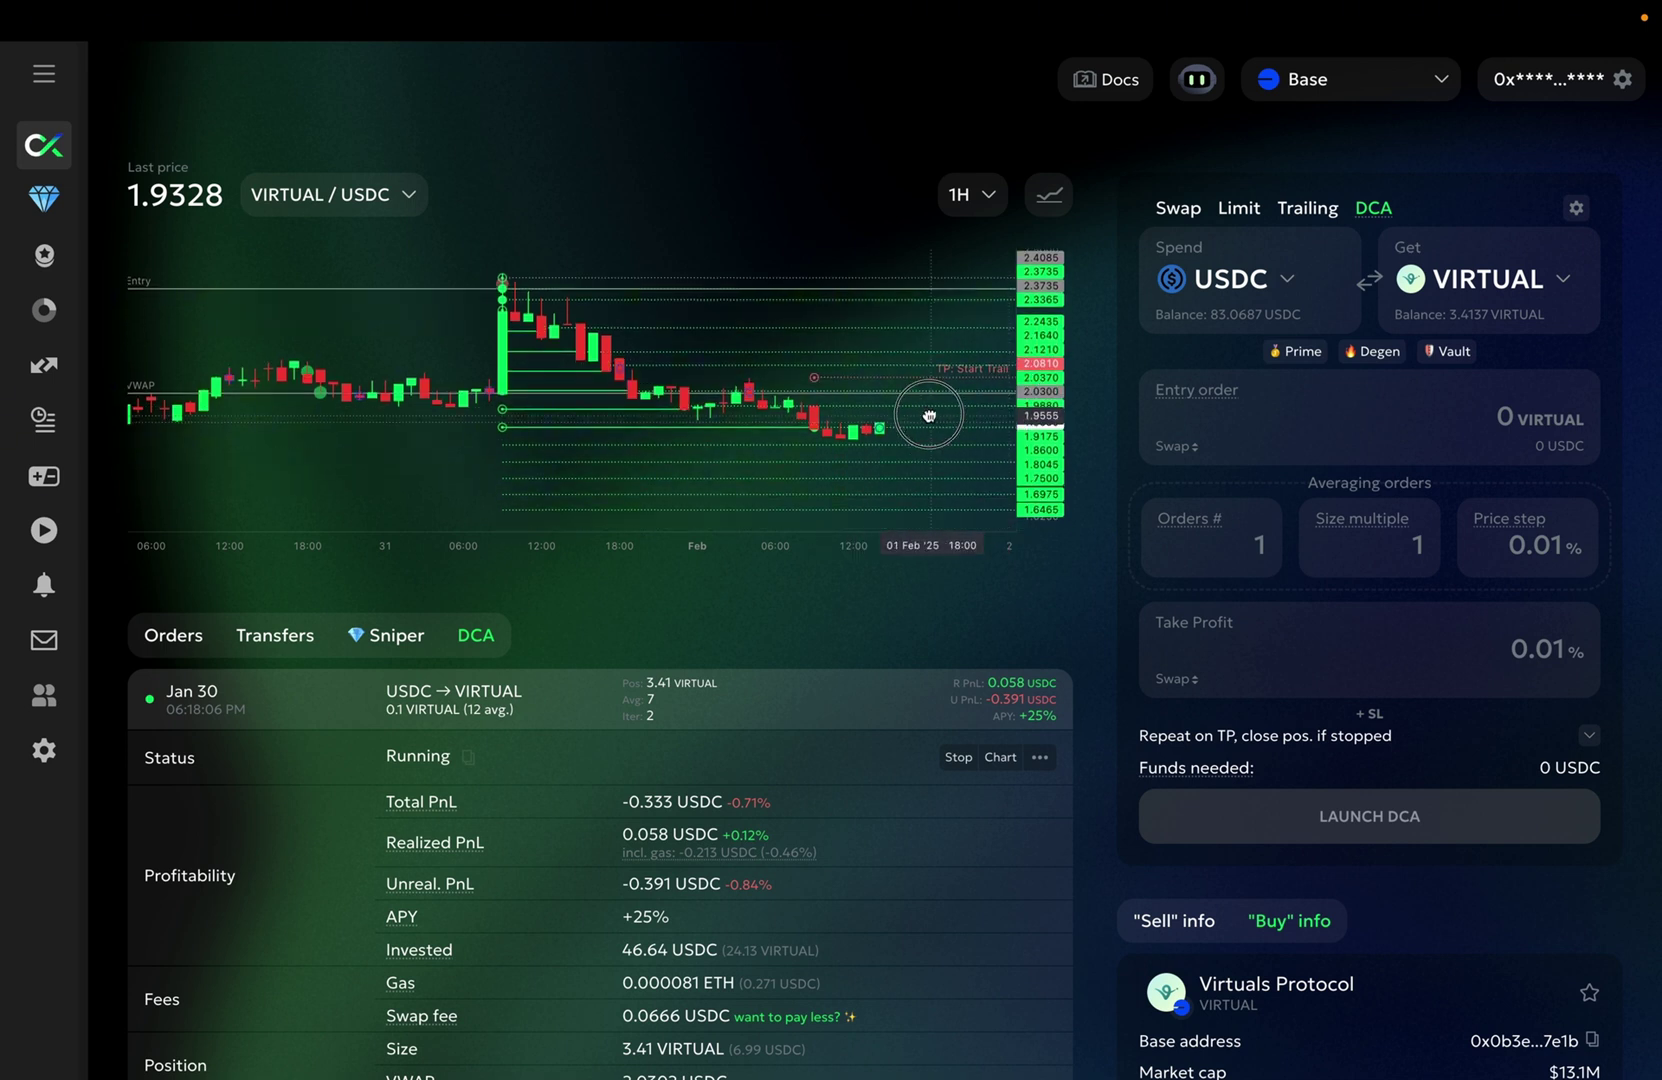
{"action": "left_click_drag", "start_coordinate": [880, 520], "coordinate": [665, 508]}
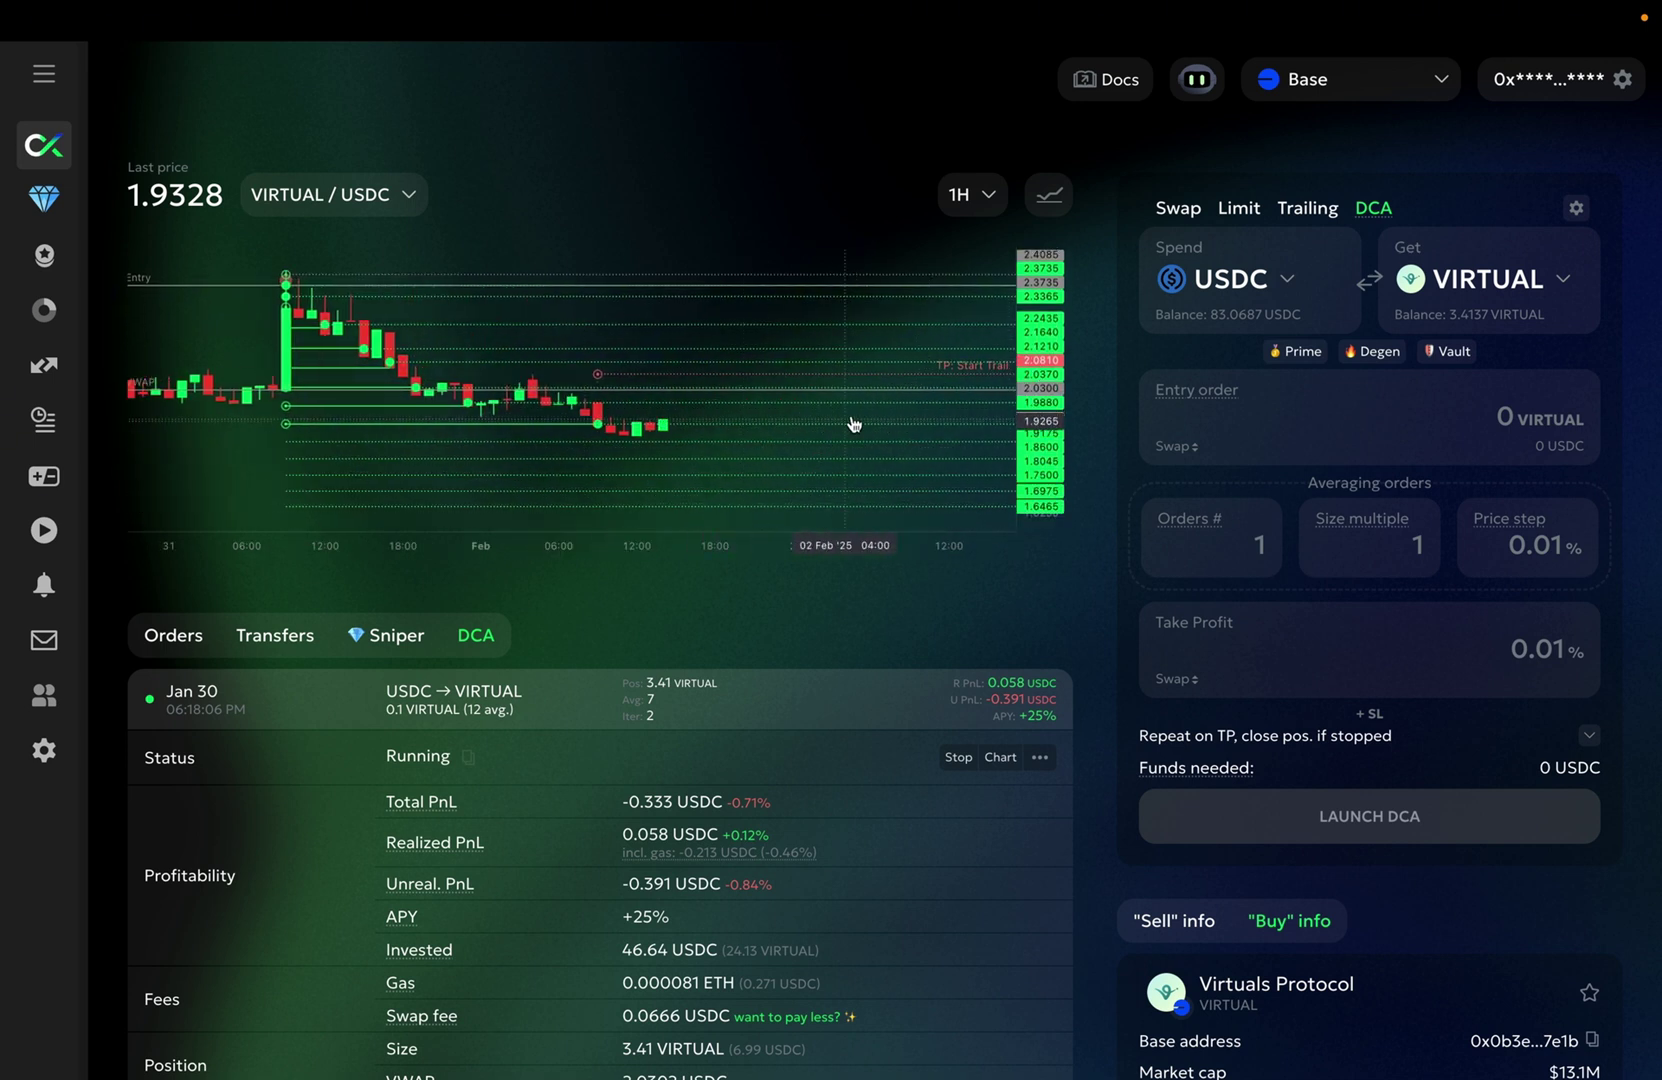
{"action": "left_click_drag", "start_coordinate": [1044, 475], "coordinate": [1040, 445]}
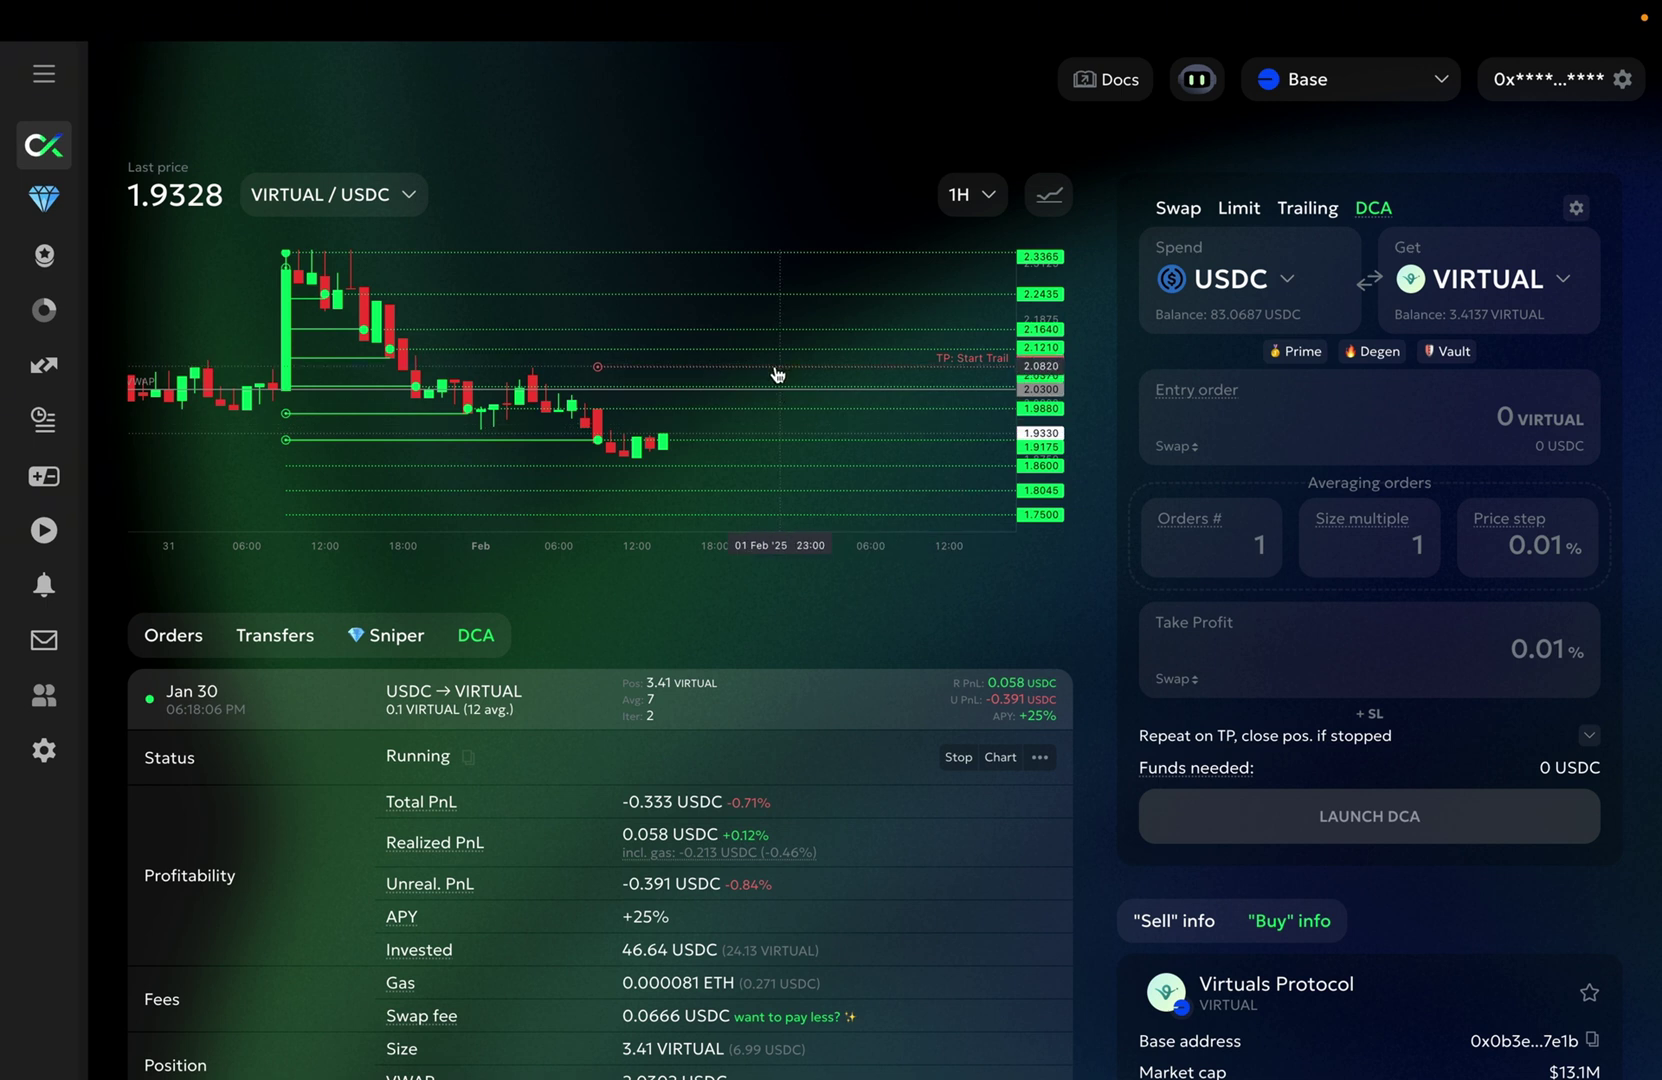
{"action": "left_click_drag", "start_coordinate": [824, 334], "coordinate": [872, 390]}
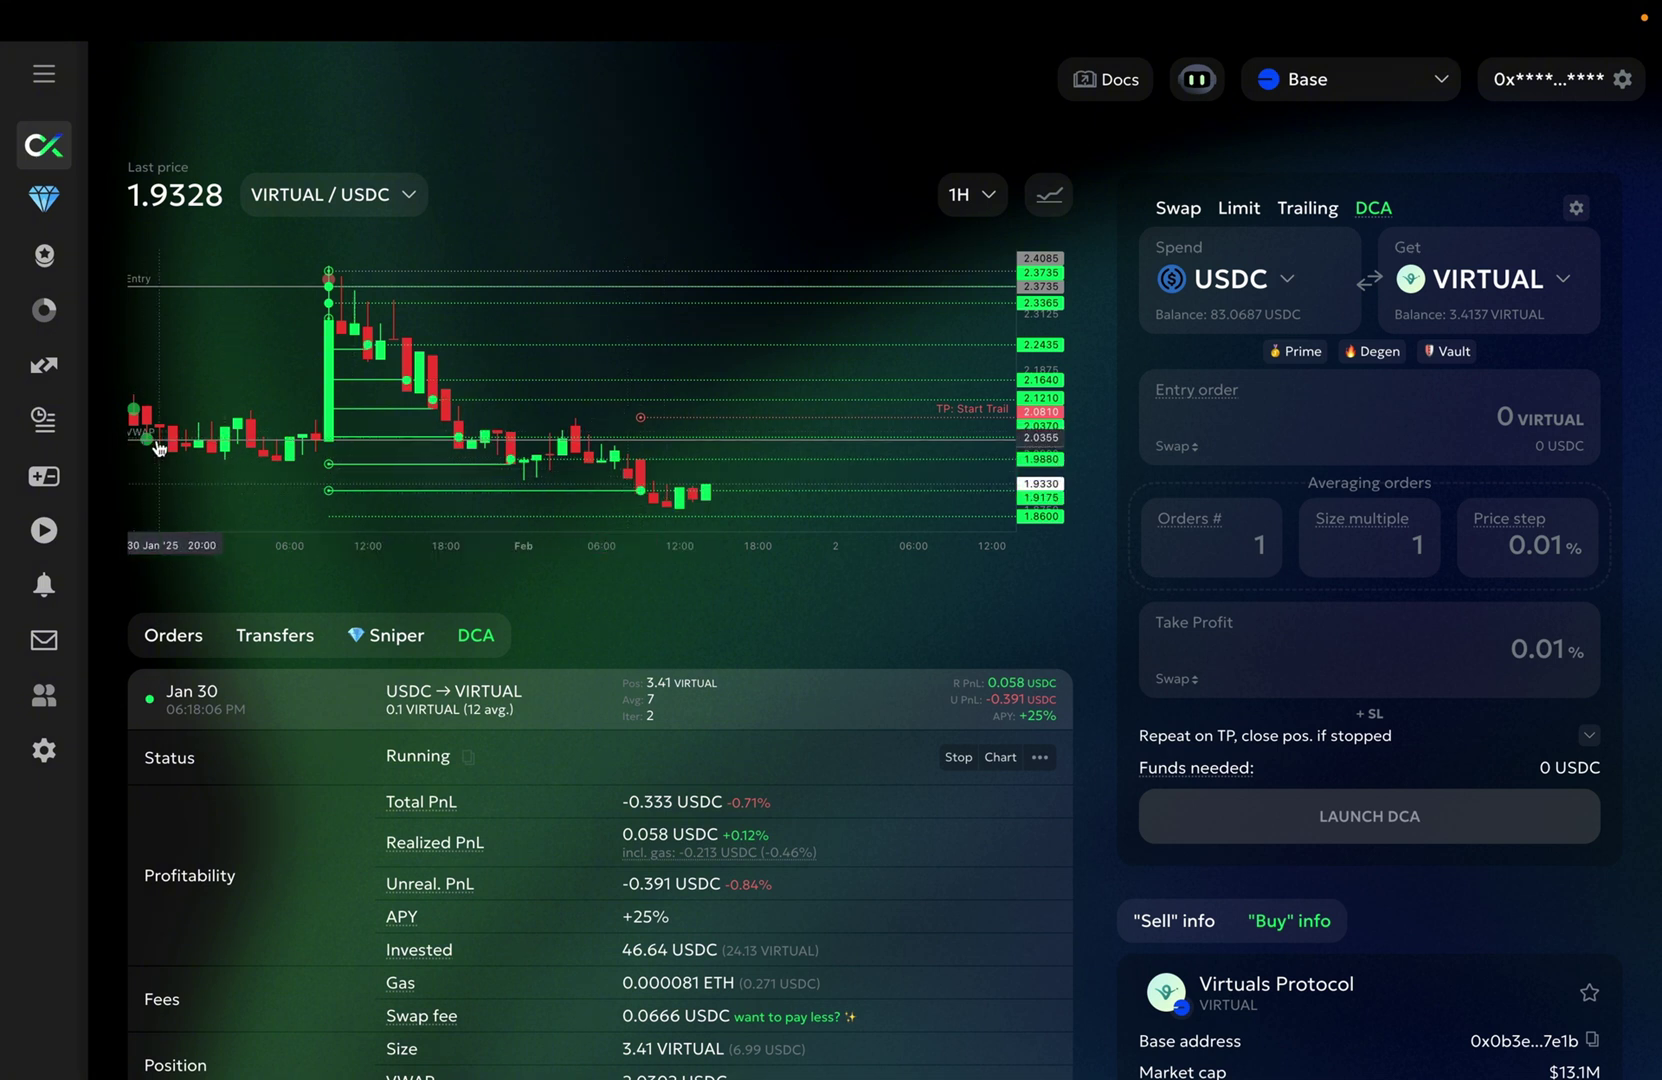
{"action": "left_click_drag", "start_coordinate": [169, 468], "coordinate": [211, 456]}
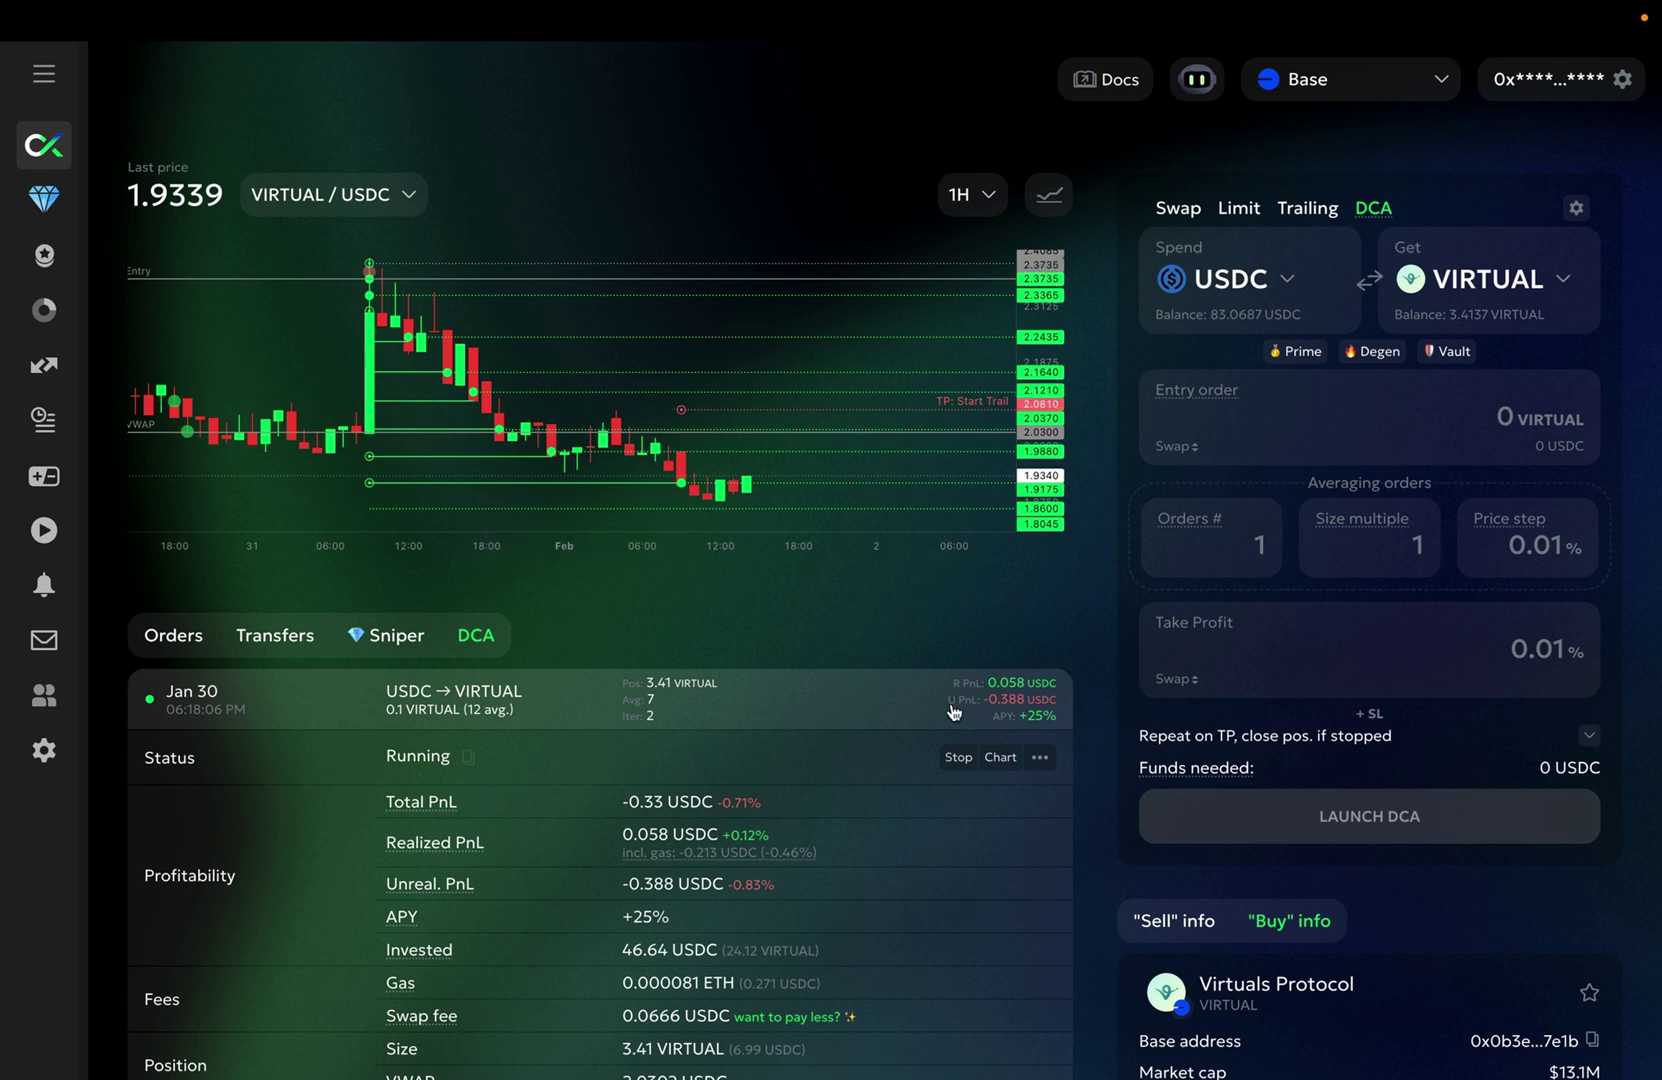
- Re-expand the Jan 30 bot's details and show its order levels on the chart
{"action": "left_click", "coordinate": [840, 699]}
{"action": "left_click", "coordinate": [840, 699]}
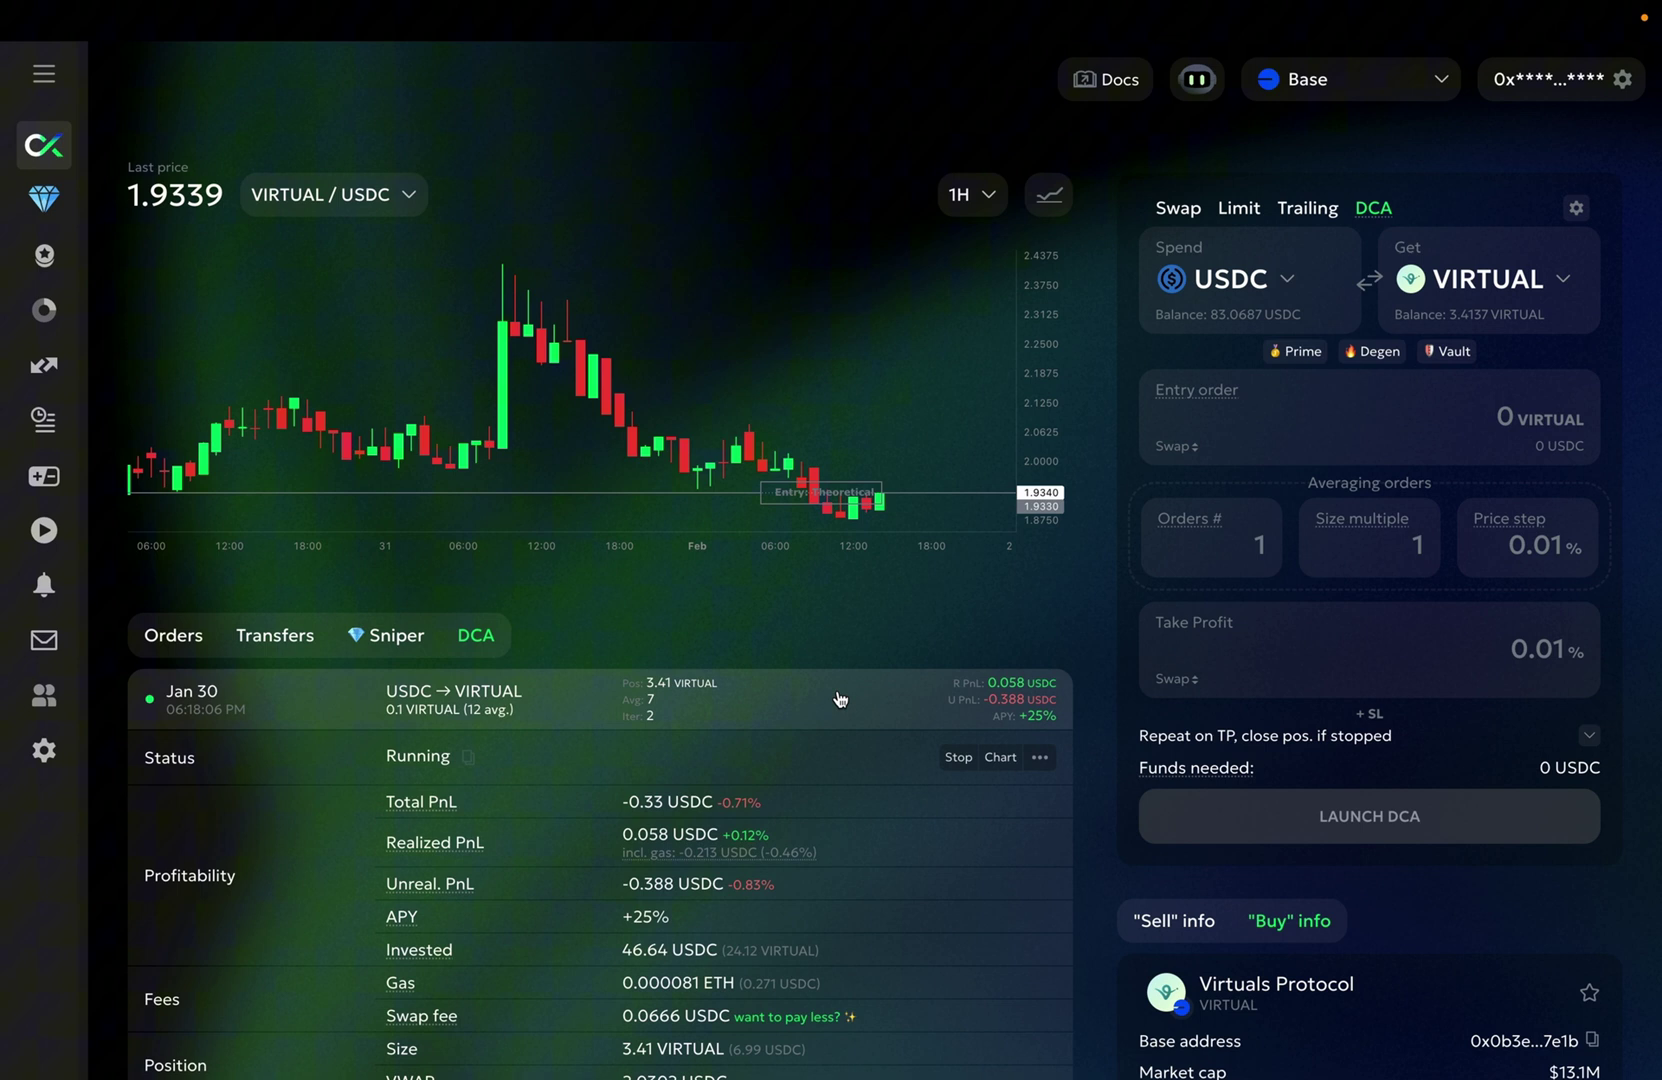
{"action": "left_click", "coordinate": [1000, 758]}
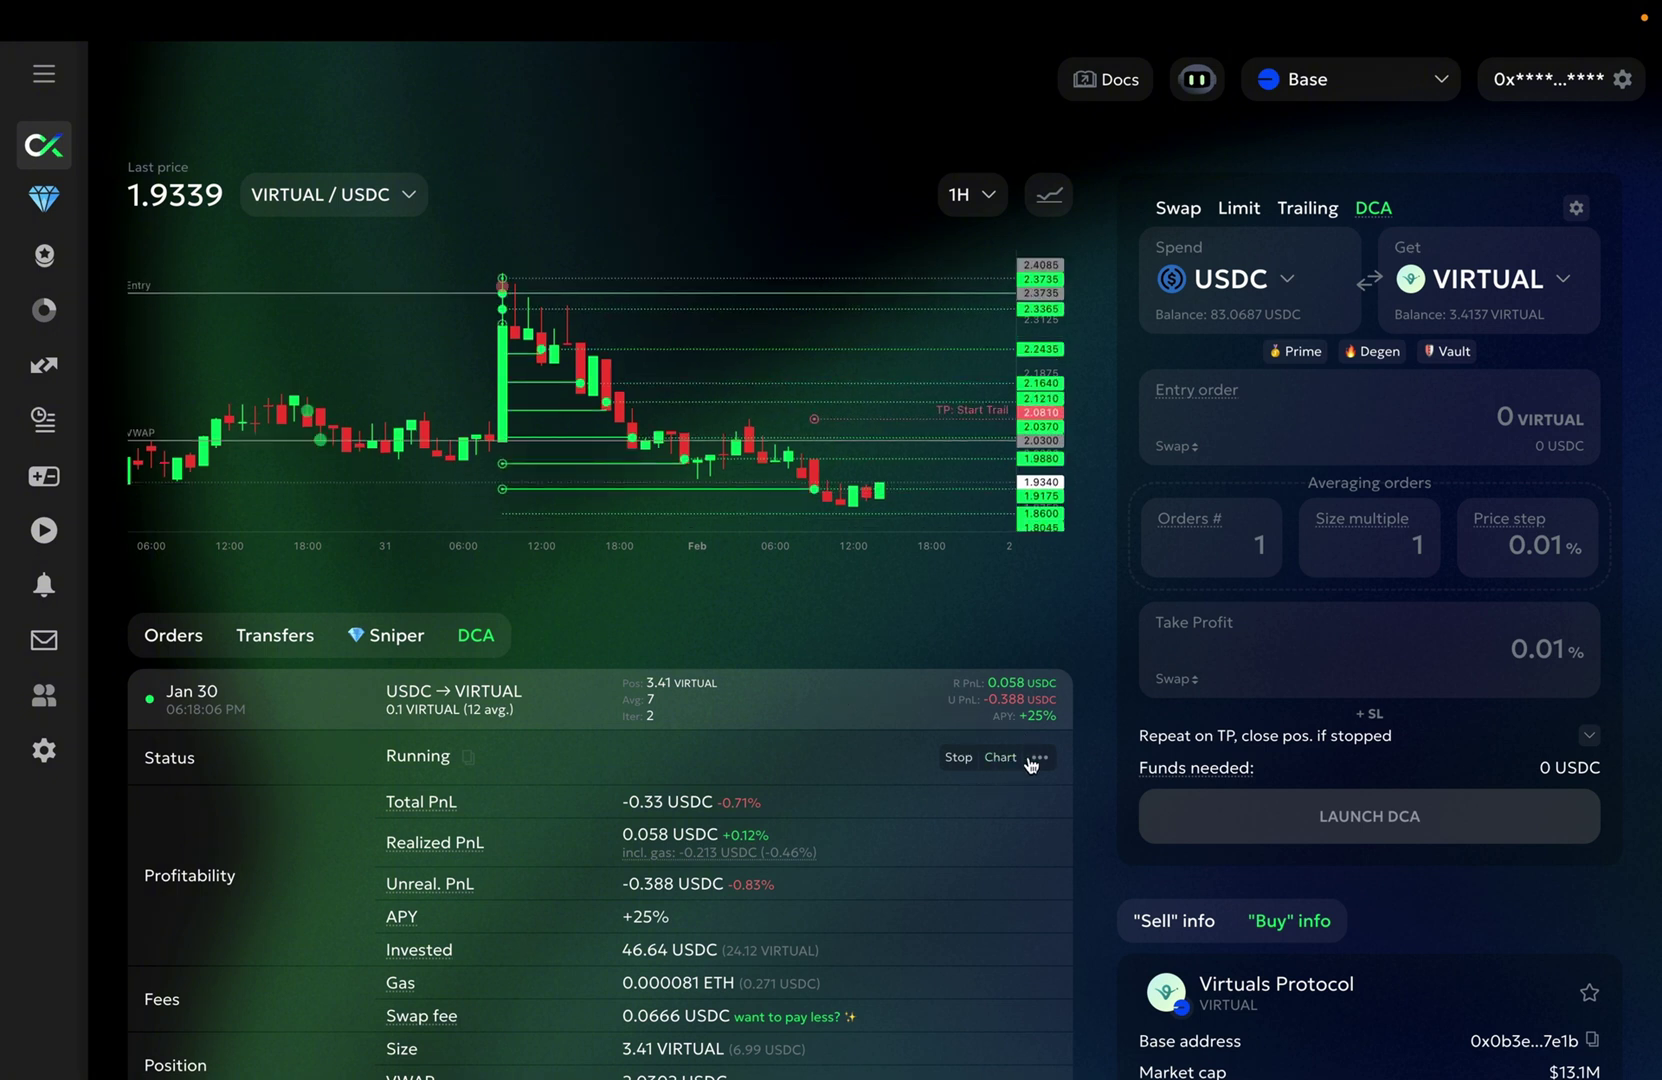
- Start Close pos. from the bot's ⋯ menu, cancel it, and reopen the menu
{"action": "left_click", "coordinate": [1040, 757]}
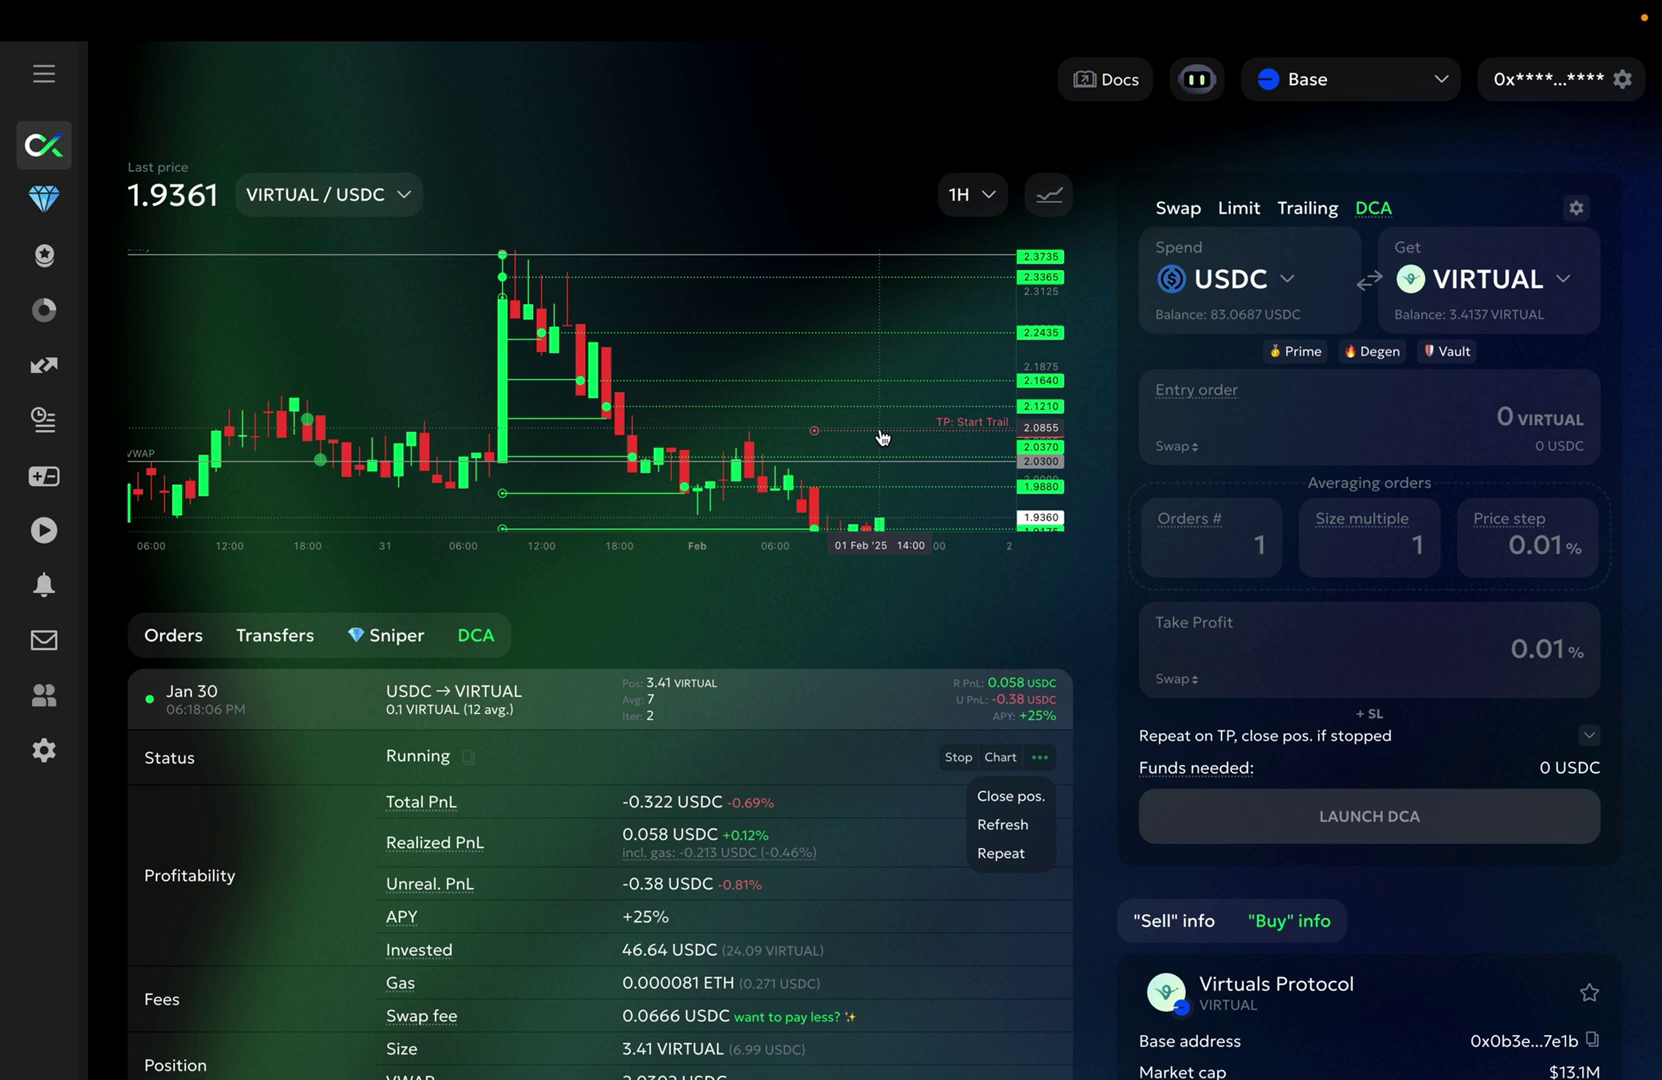
{"action": "left_click", "coordinate": [1017, 798]}
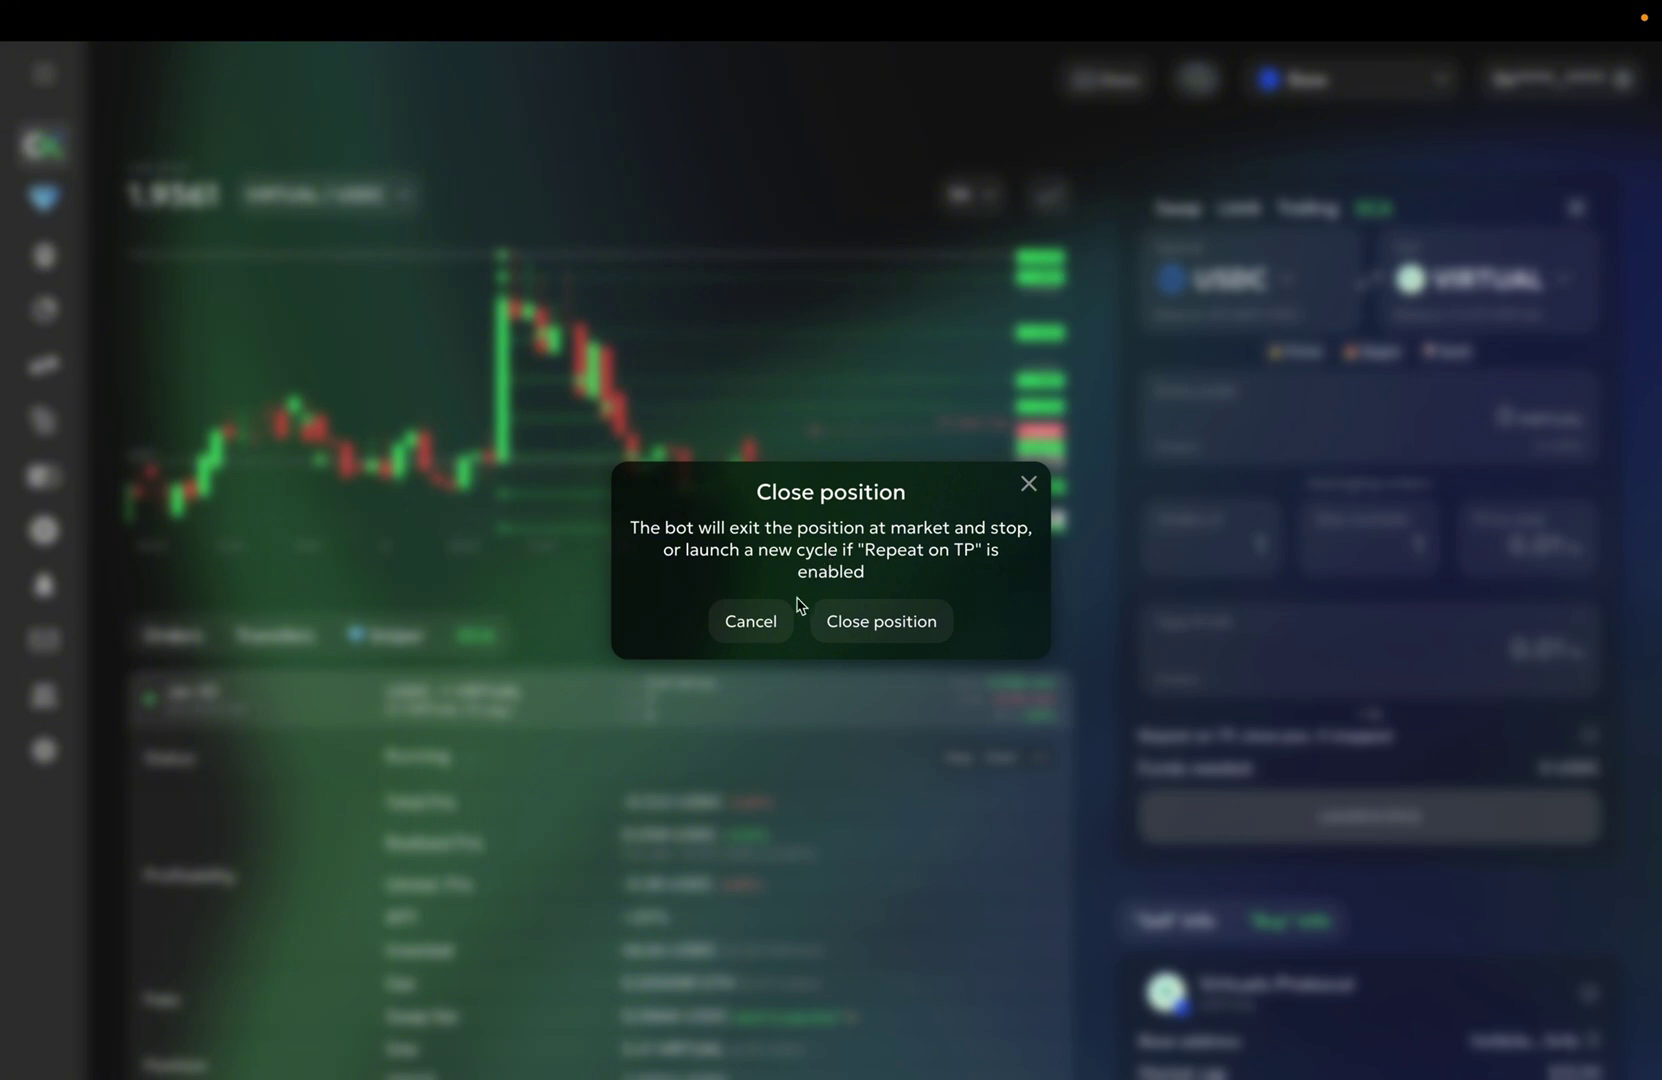
{"action": "left_click", "coordinate": [770, 626]}
{"action": "left_click", "coordinate": [1041, 758]}
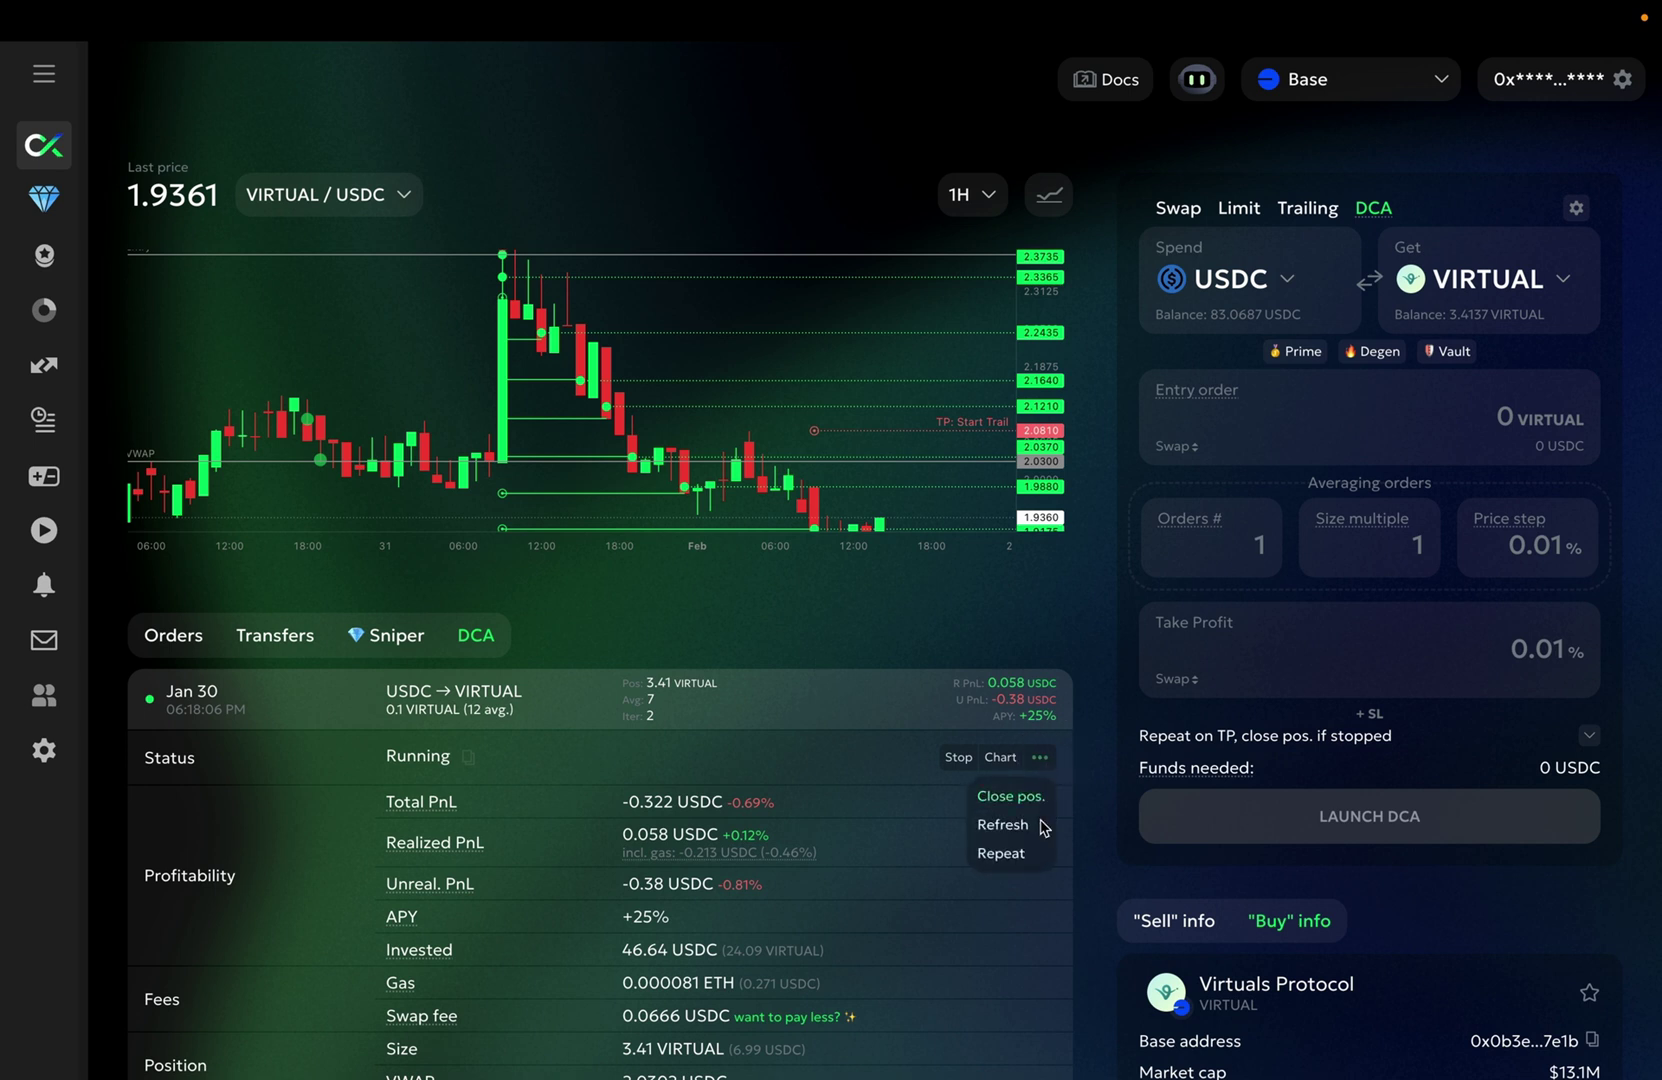
- Repeat the bot into a new DCA order with its settings, then read the Realized PnL tooltip
{"action": "left_click", "coordinate": [1001, 853]}
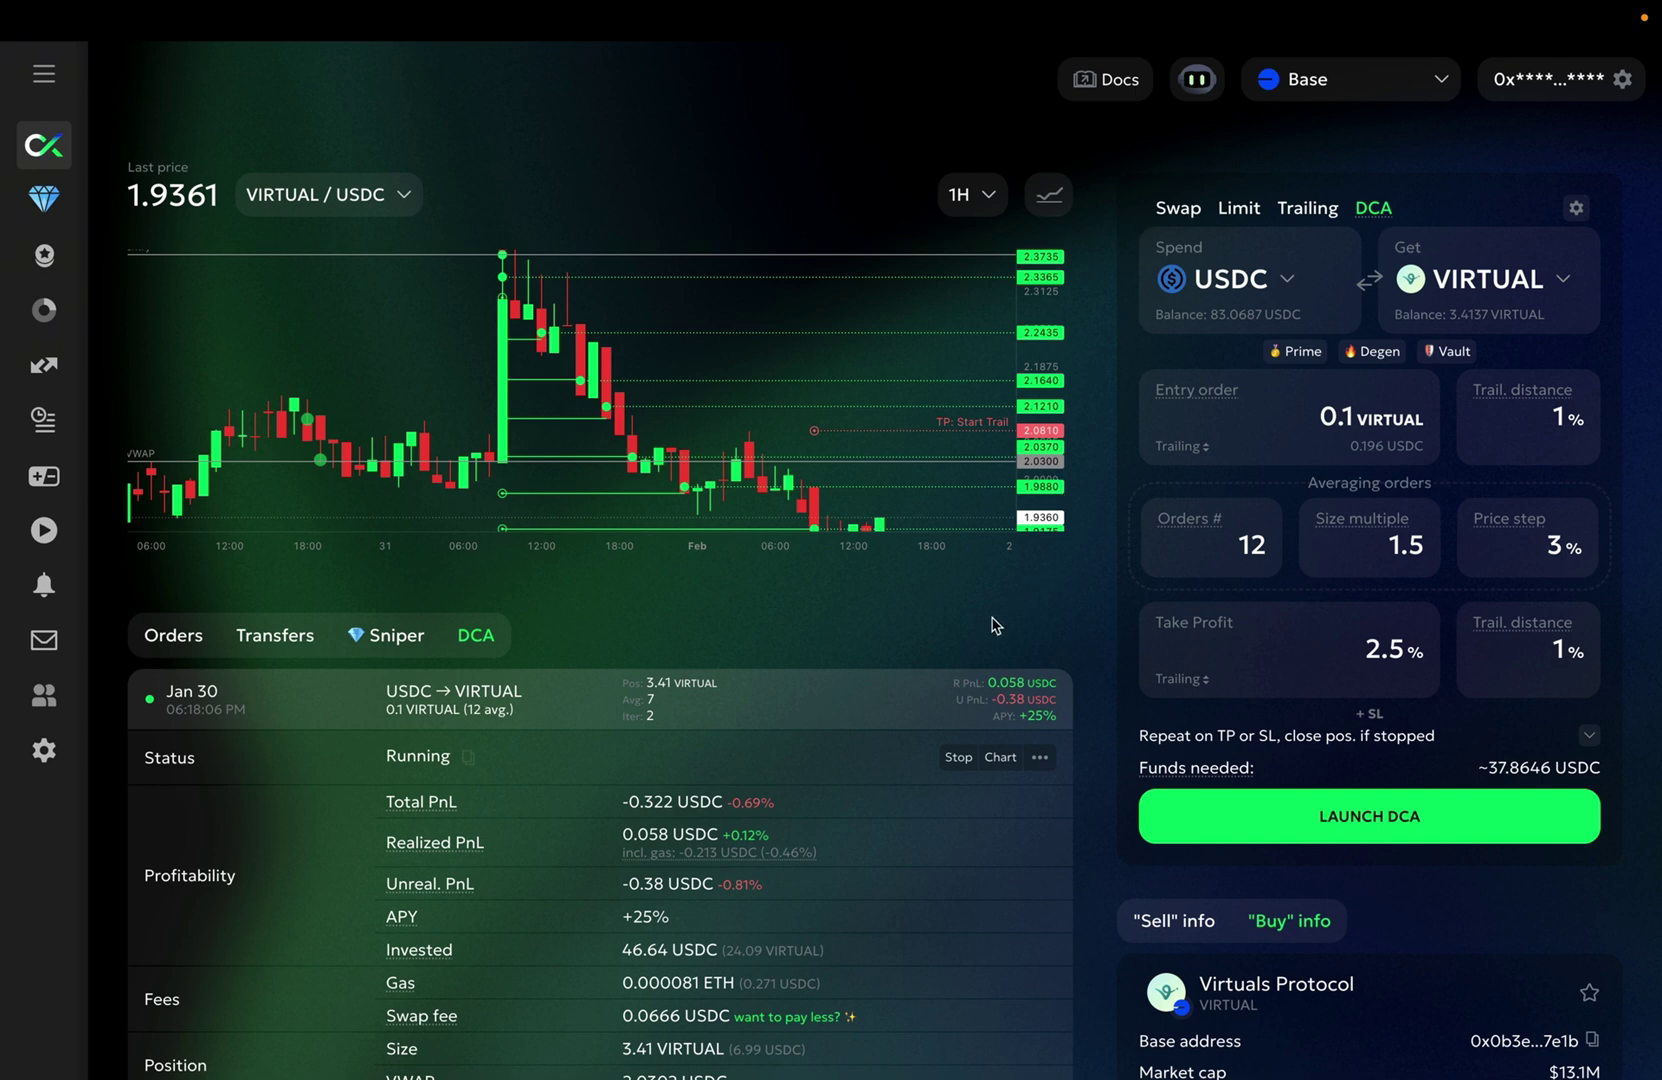
{"action": "scroll", "coordinate": [1000, 650], "scroll_direction": "down", "scroll_amount": 5}
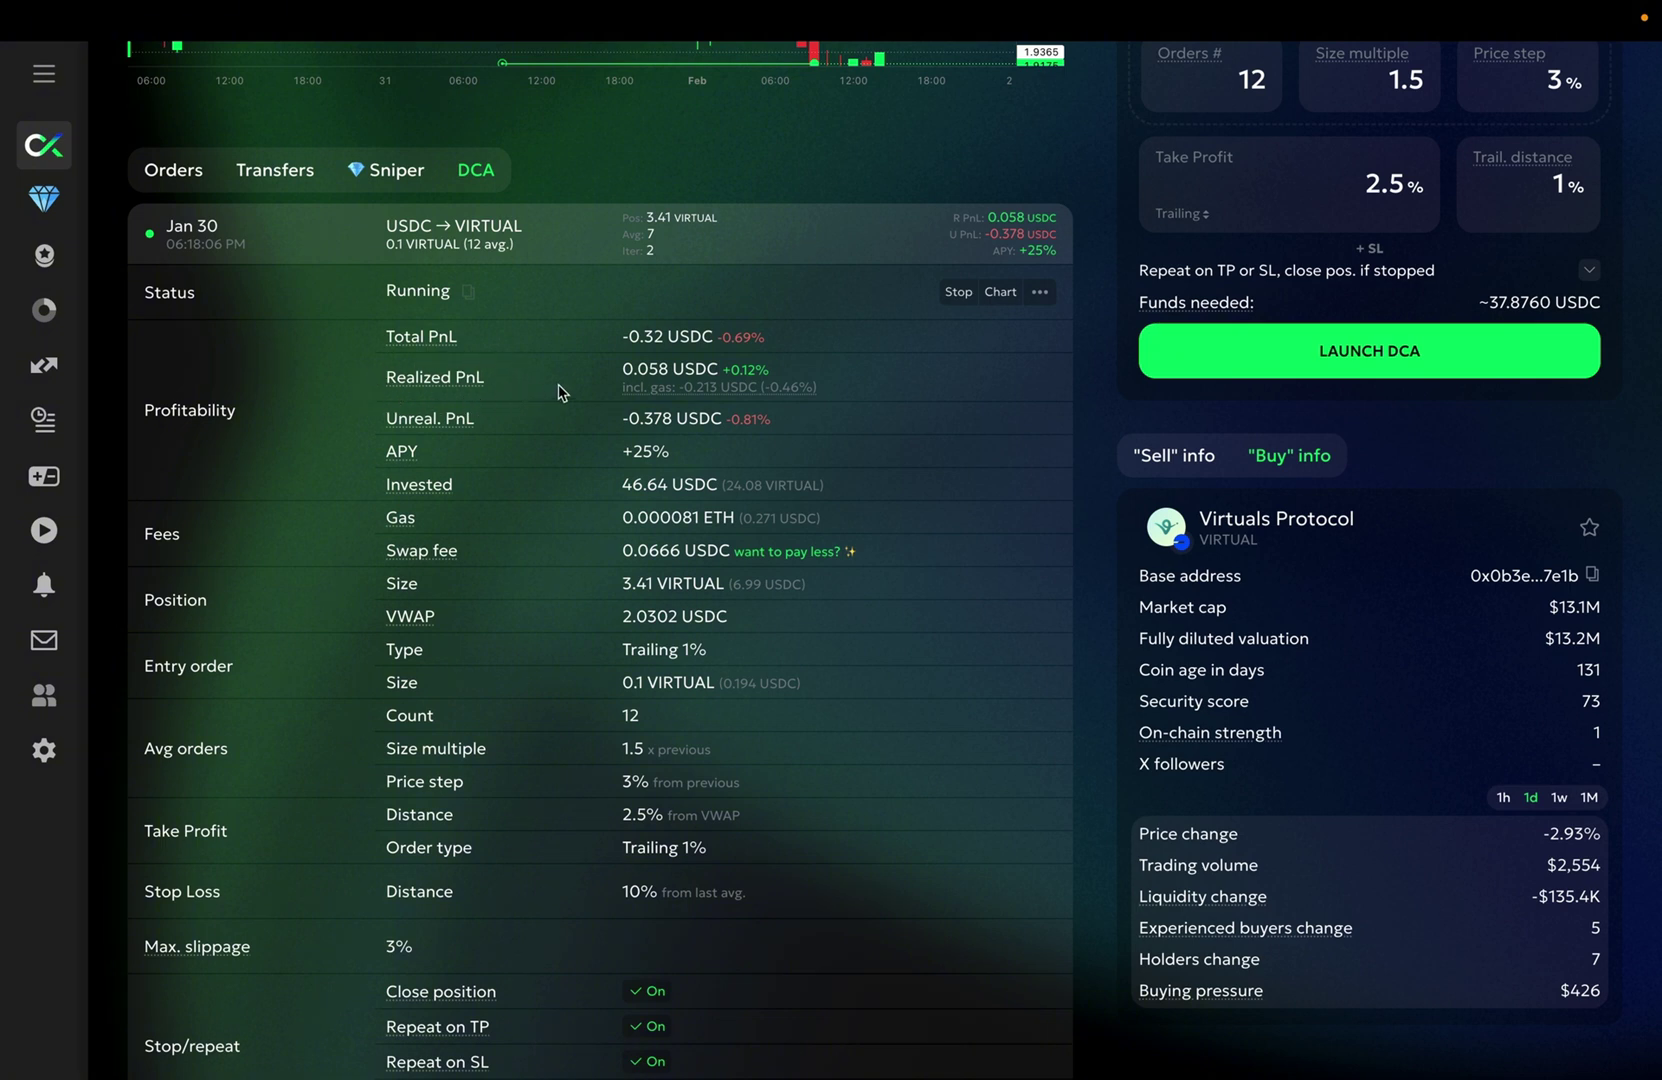
{"action": "mouse_move", "coordinate": [473, 387]}
{"action": "scroll", "coordinate": [843, 393], "scroll_direction": "up", "scroll_amount": 3}
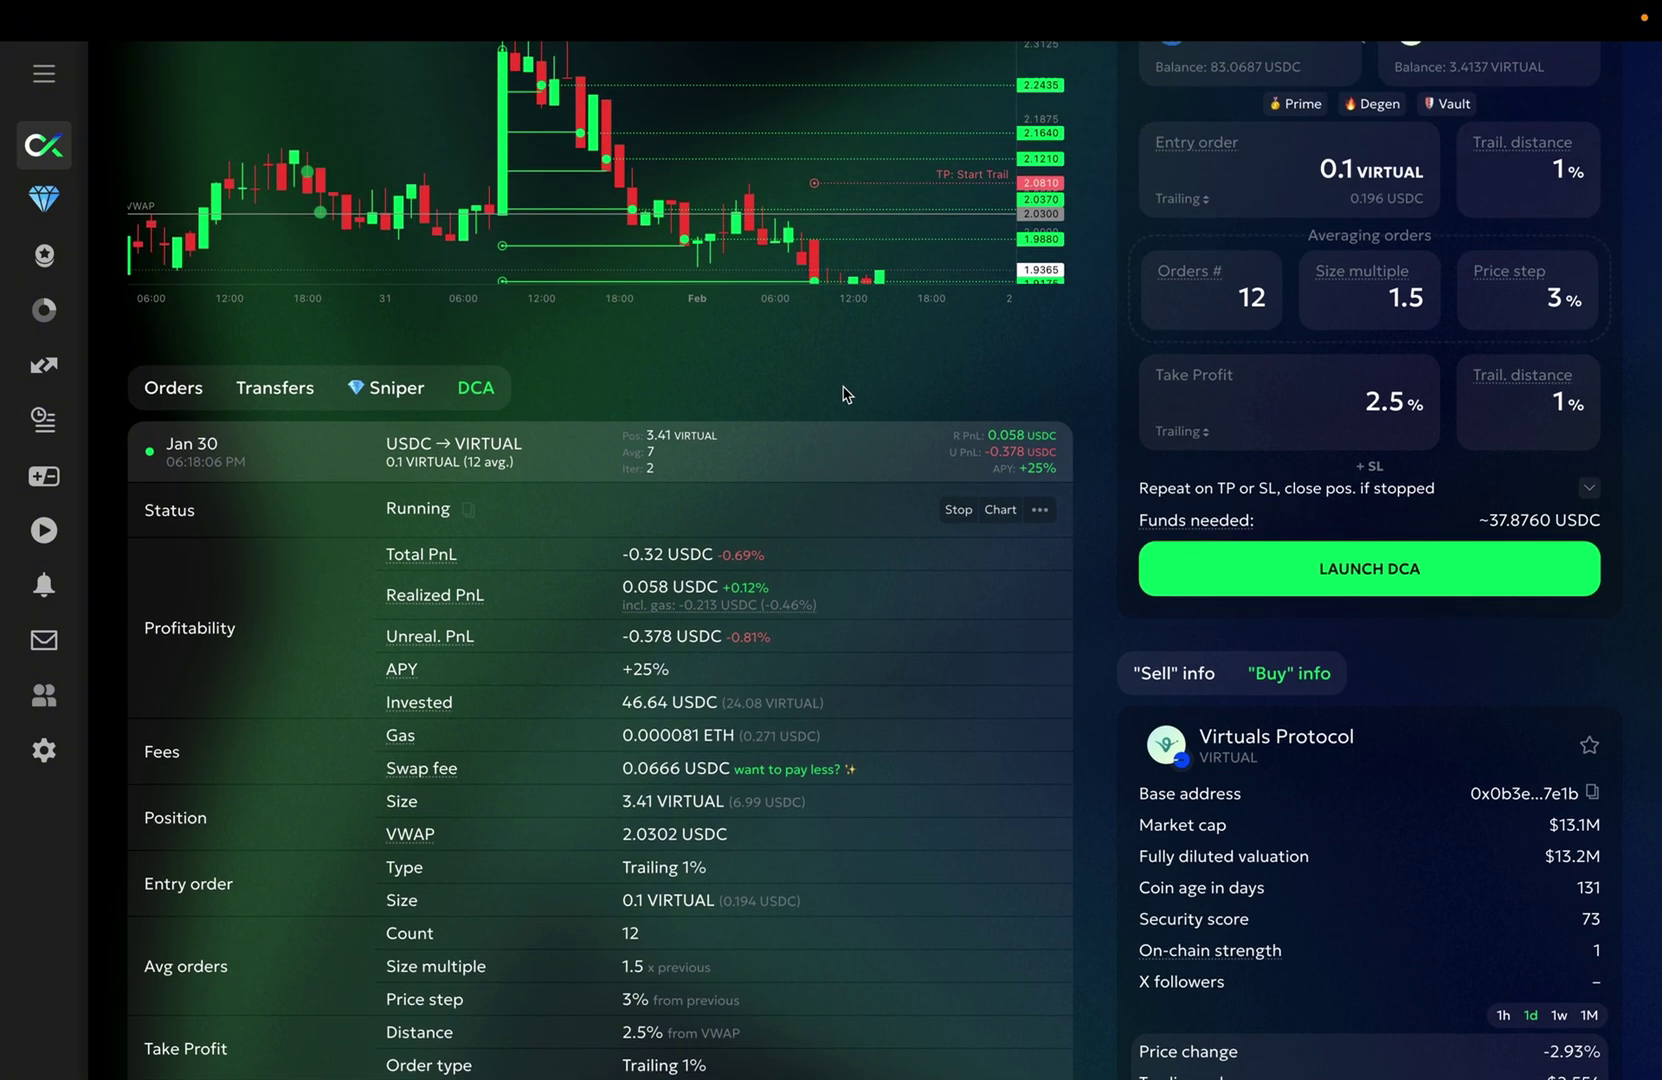
{"action": "scroll", "coordinate": [843, 393], "scroll_direction": "up", "scroll_amount": 1}
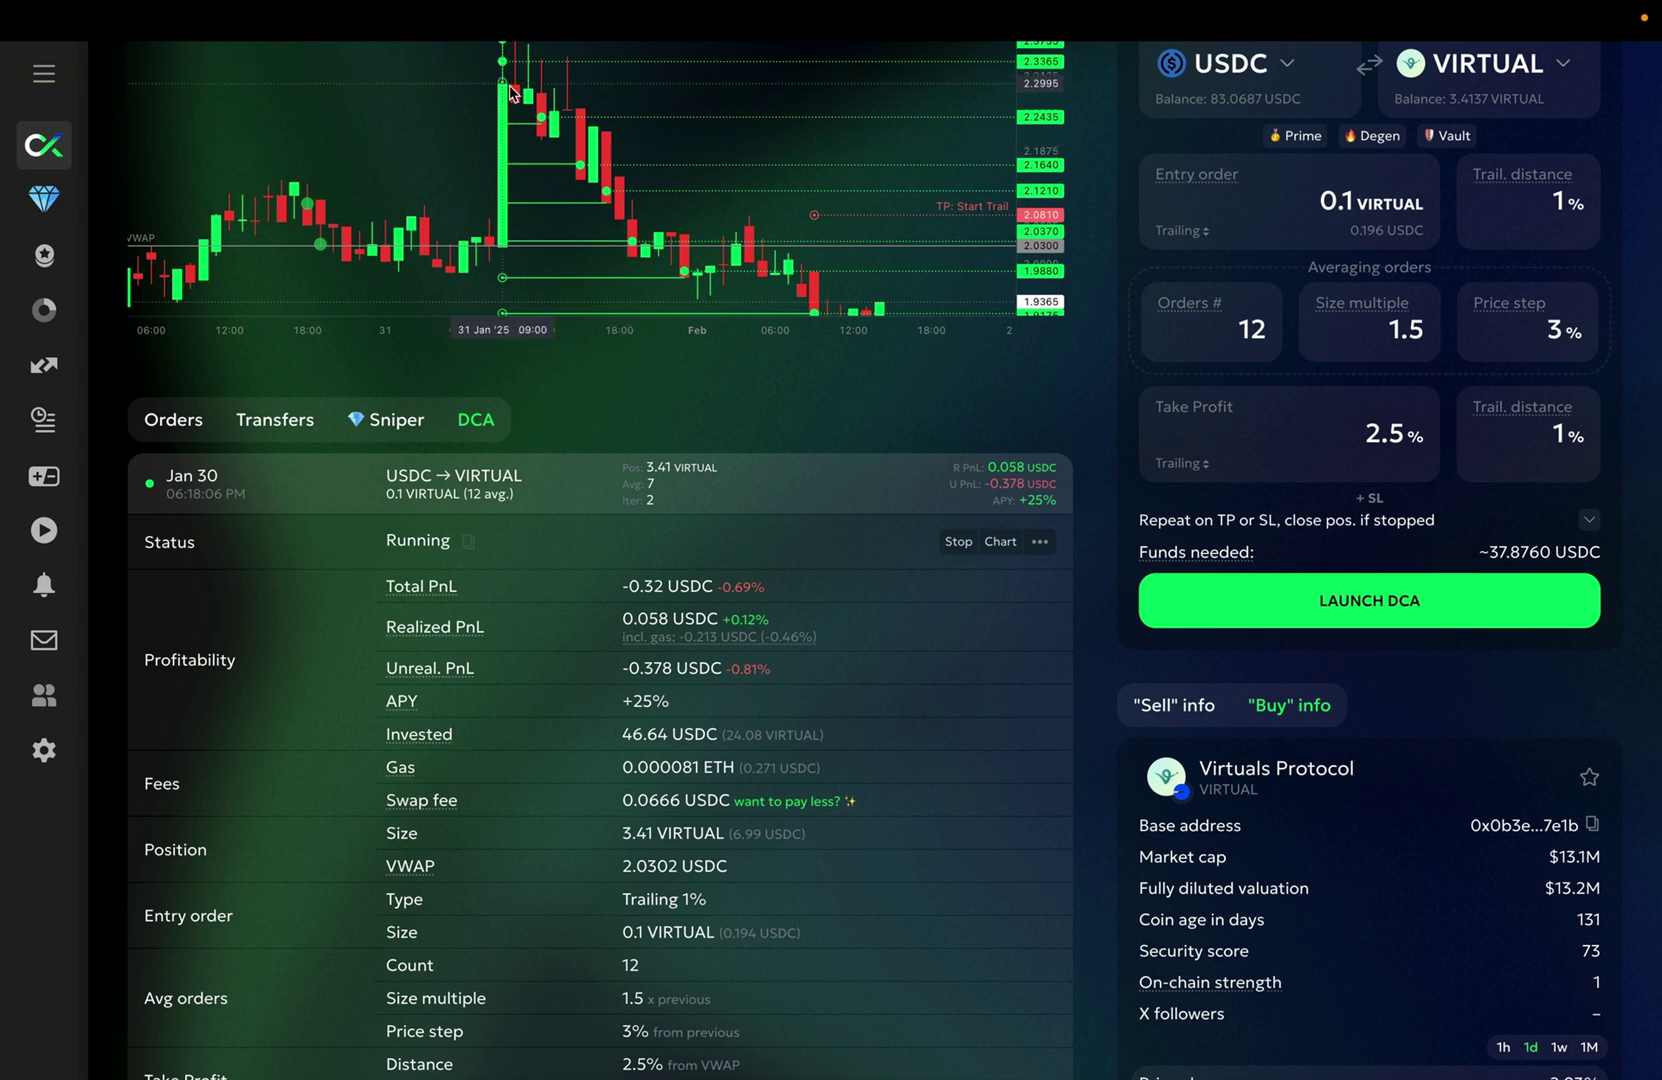
{"action": "scroll", "coordinate": [1022, 236], "scroll_direction": "down", "scroll_amount": 2}
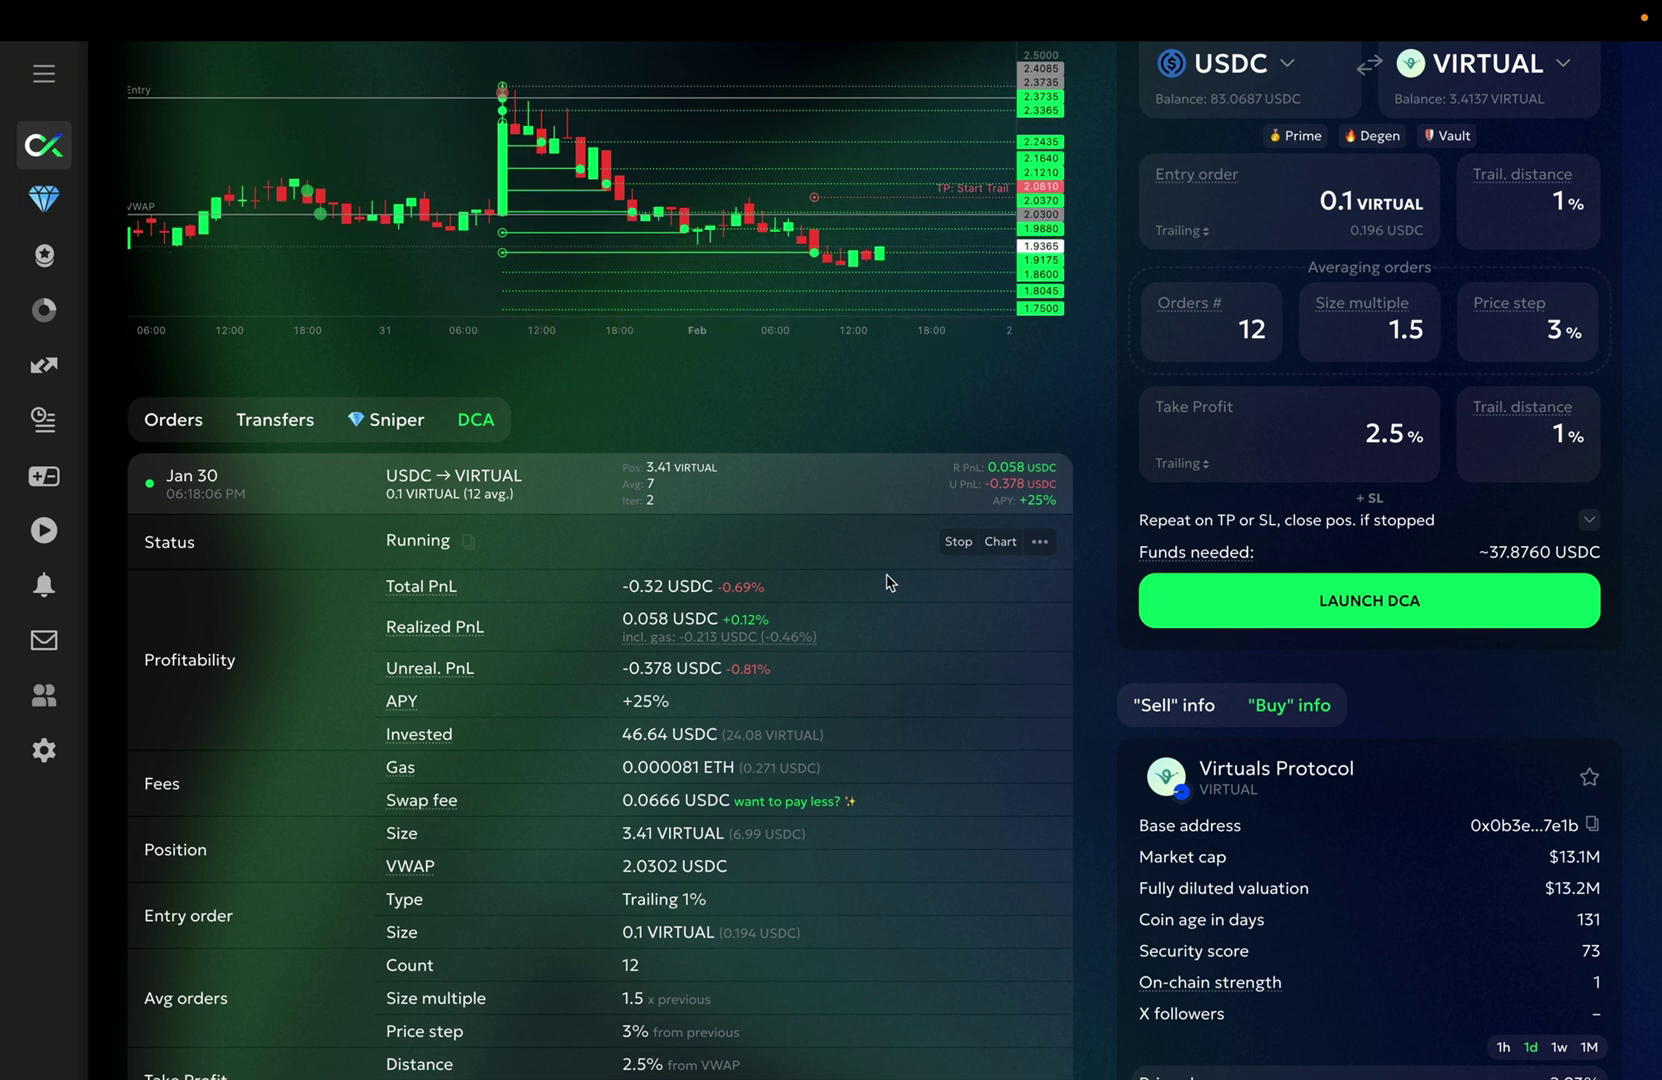
{"action": "scroll", "coordinate": [882, 638], "scroll_direction": "down", "scroll_amount": 1}
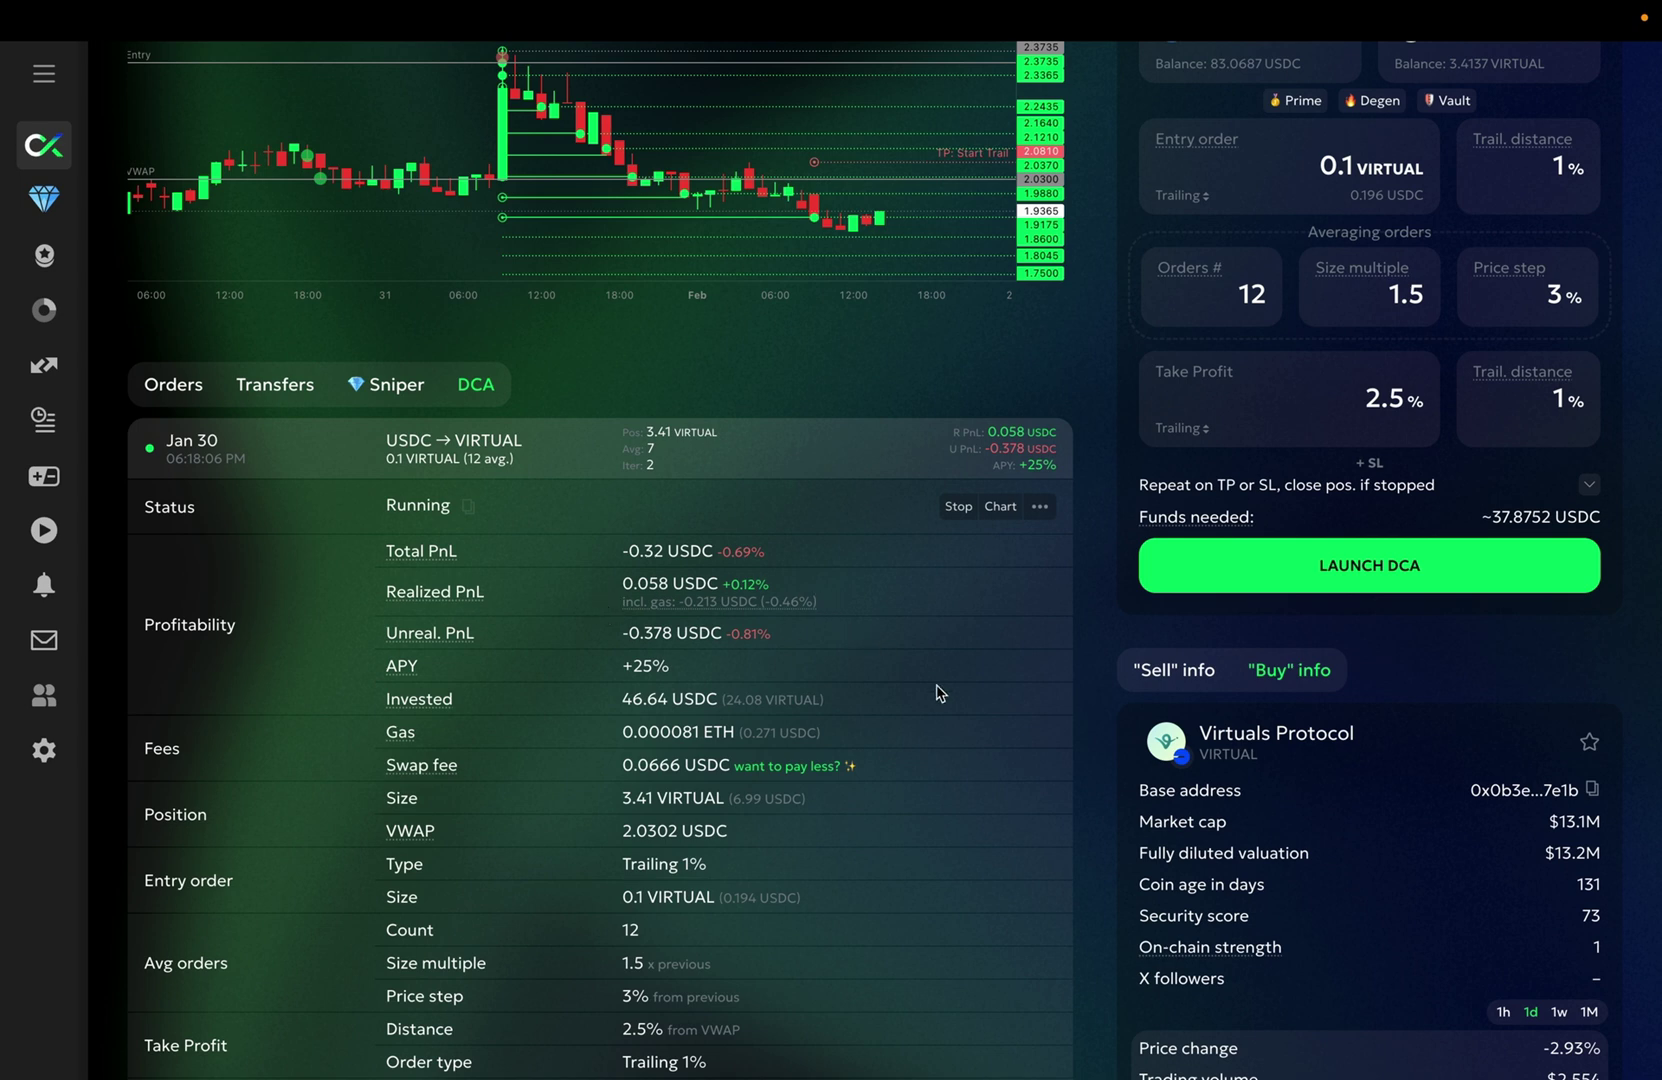
{"action": "scroll", "coordinate": [368, 638], "scroll_direction": "up", "scroll_amount": 1}
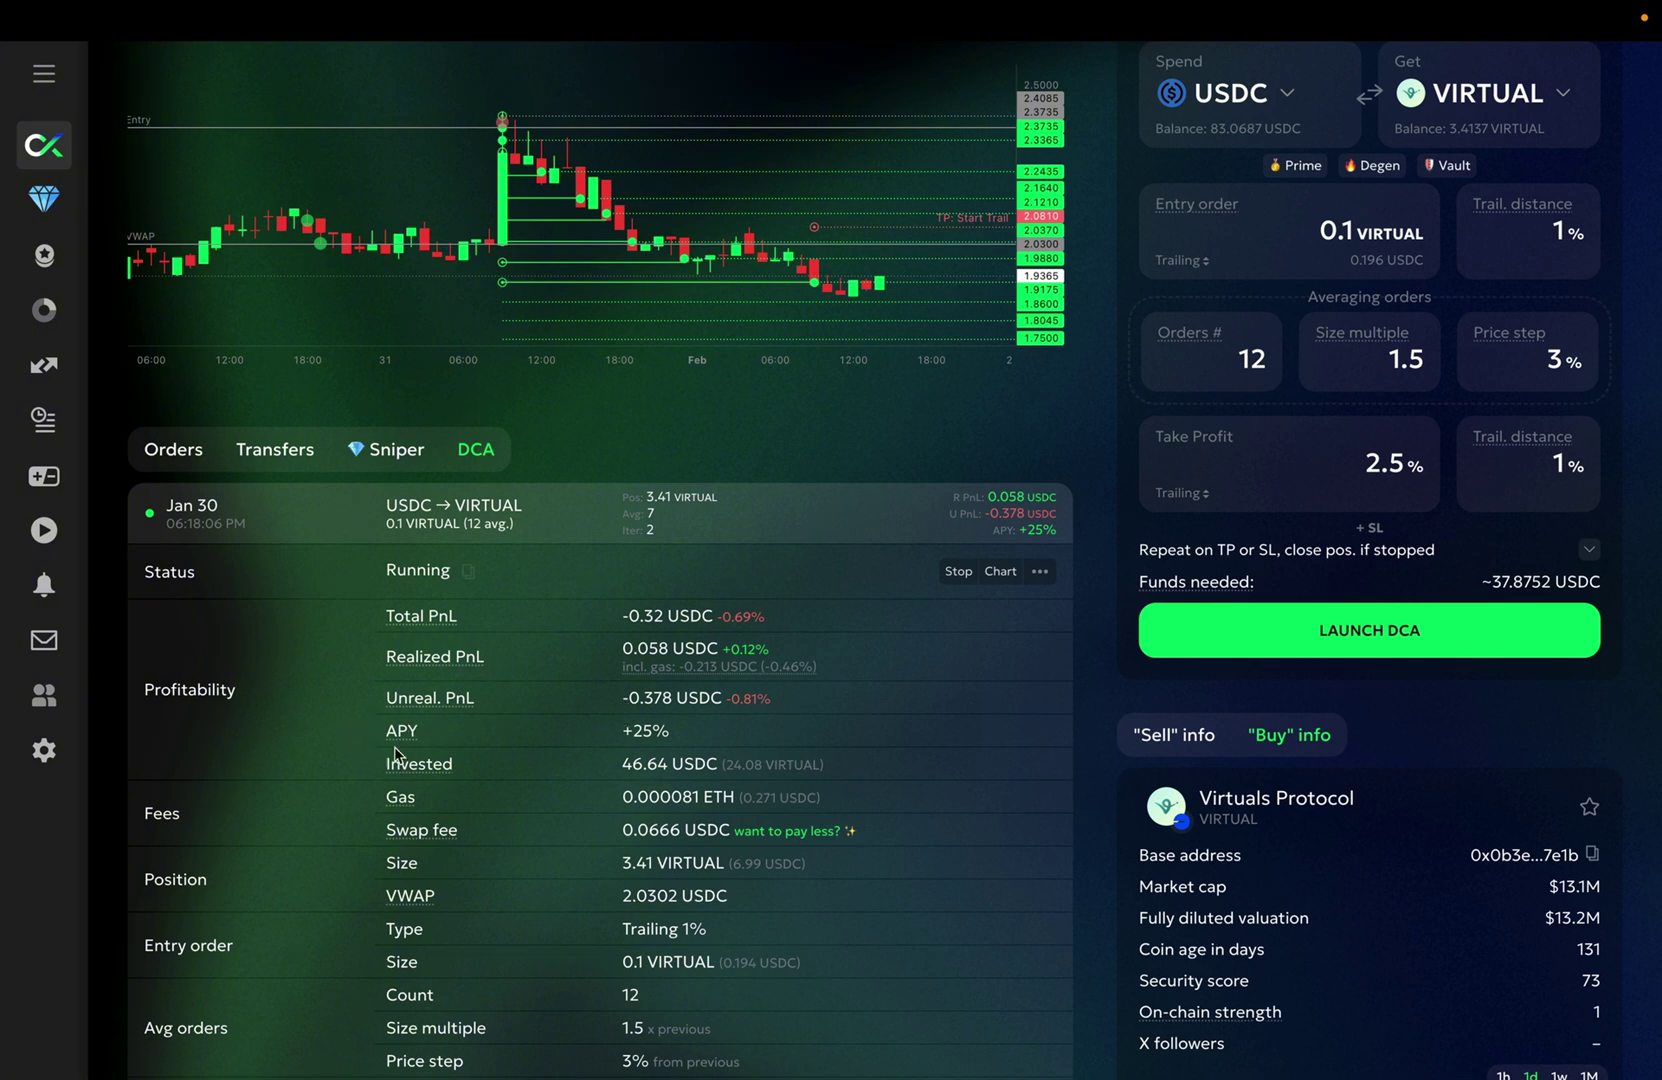
{"action": "scroll", "coordinate": [380, 740], "scroll_direction": "down", "scroll_amount": 1}
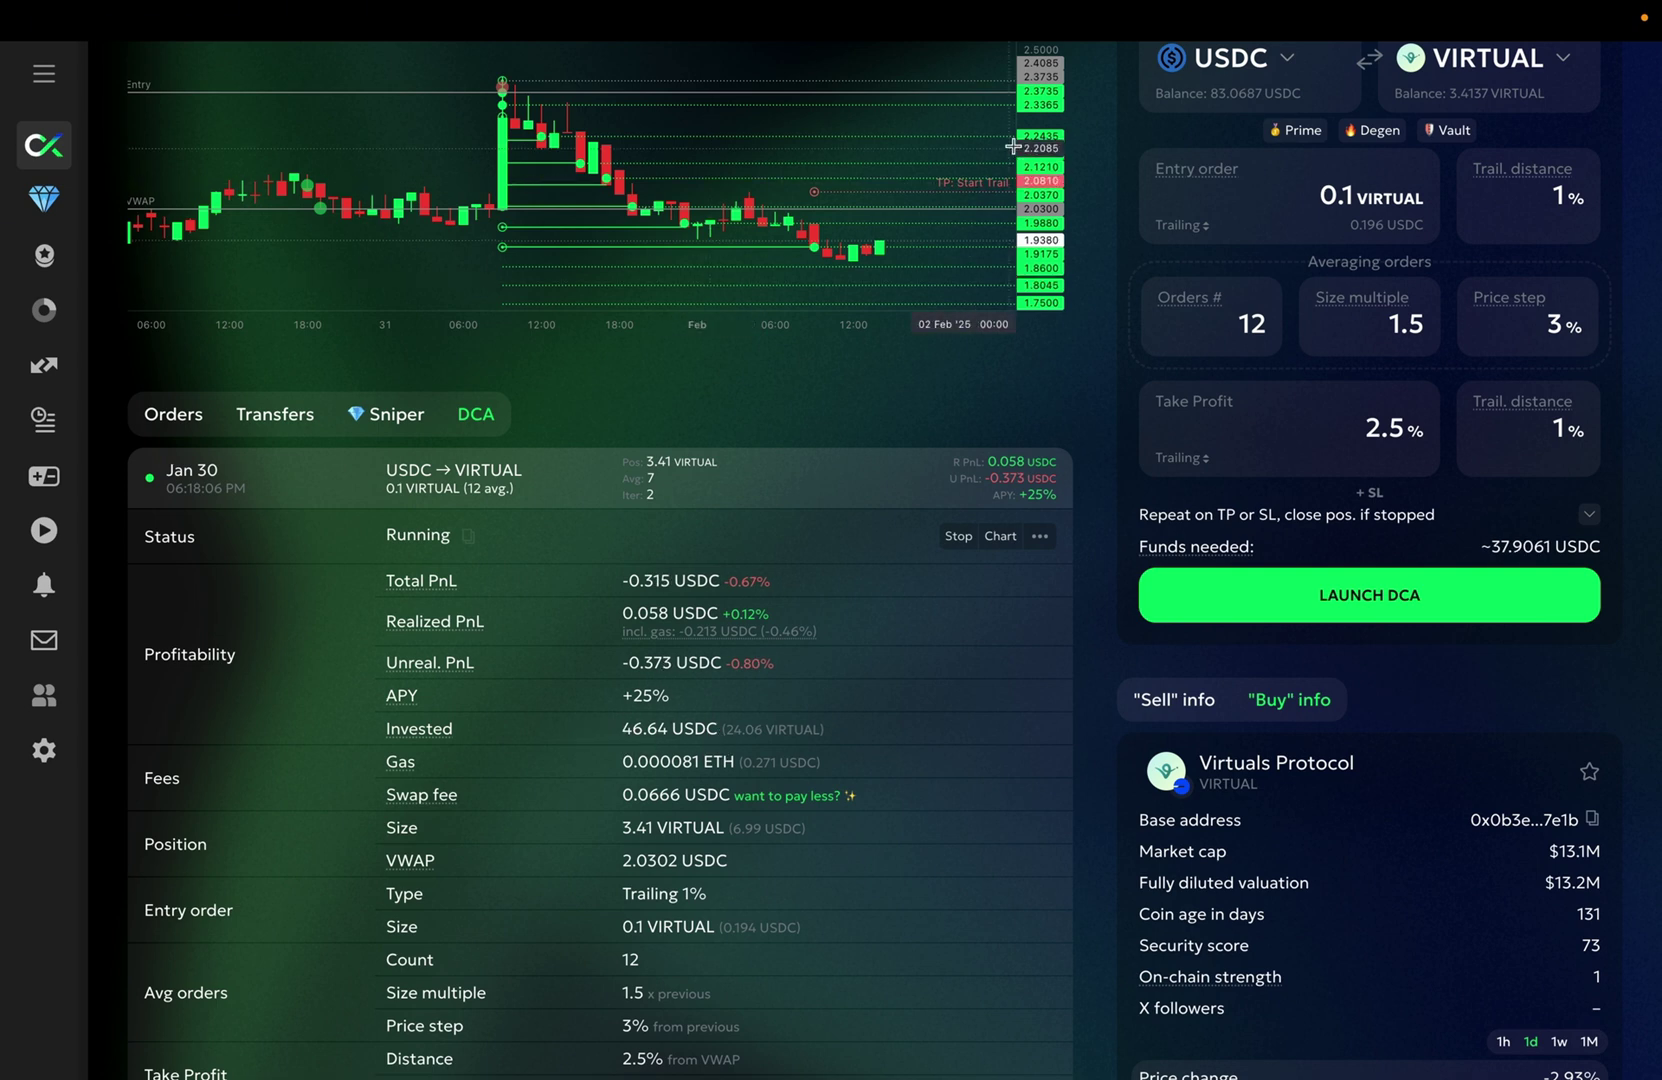
{"action": "scroll", "coordinate": [1024, 189], "scroll_direction": "down", "scroll_amount": 2}
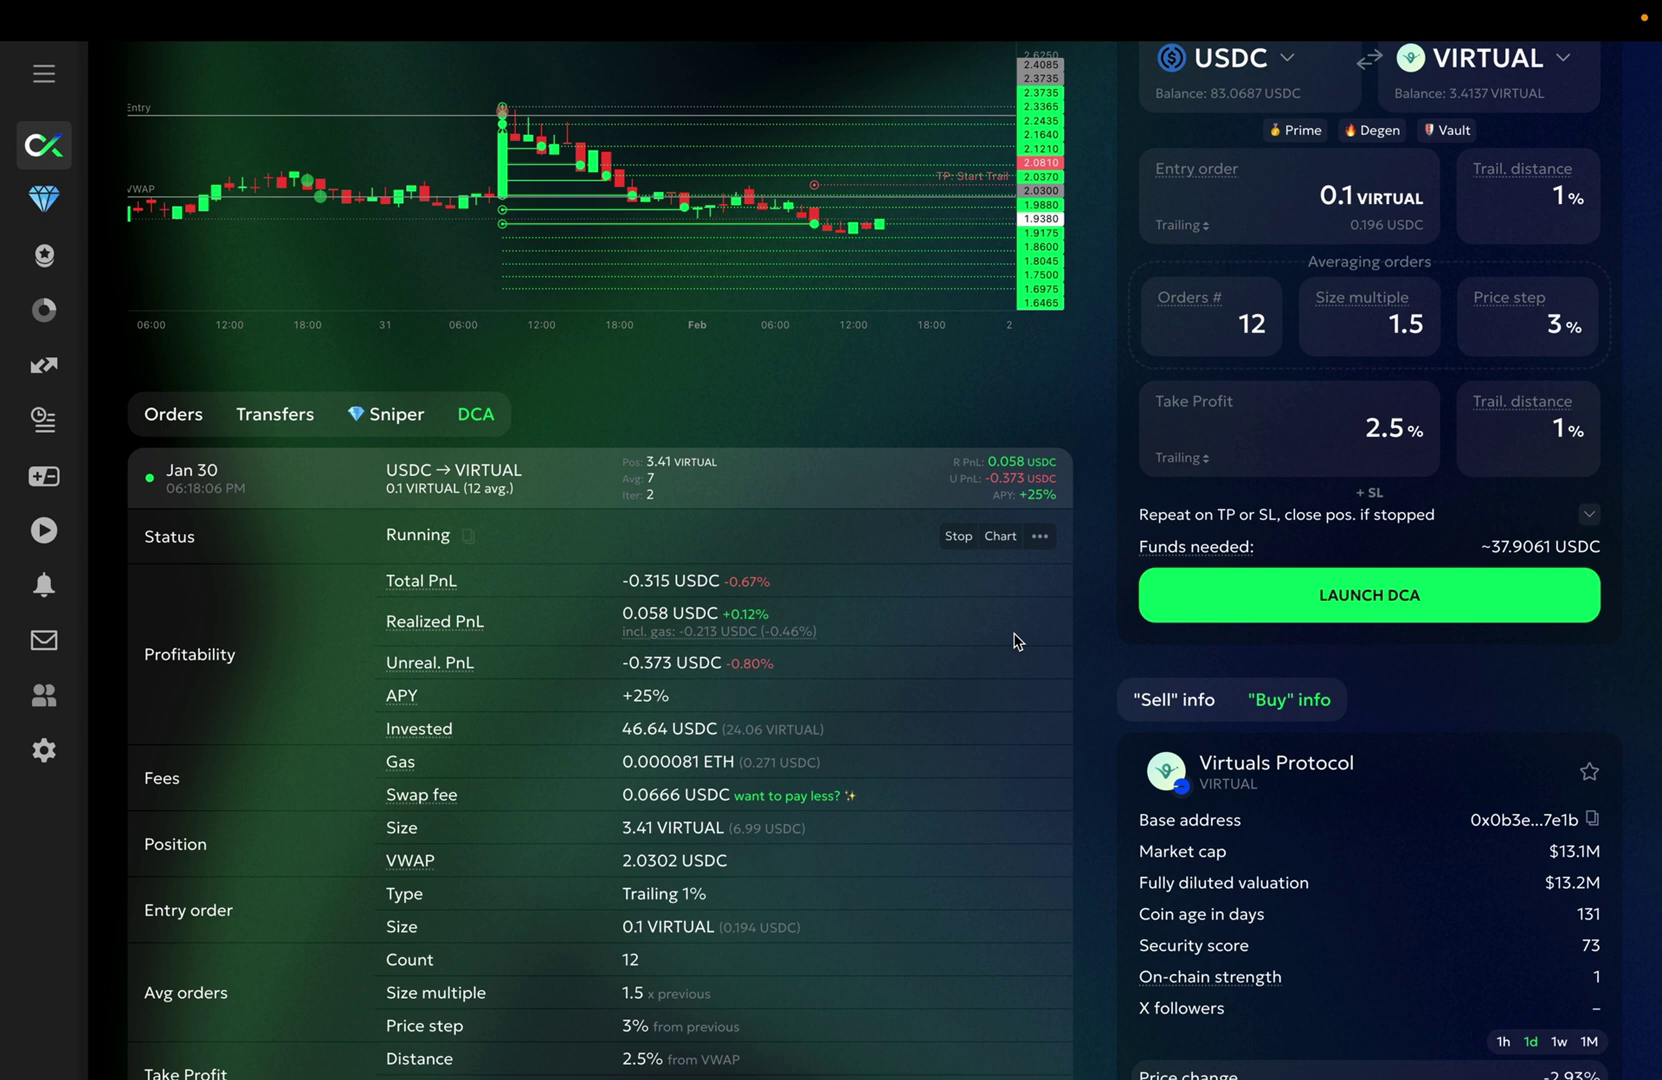
{"action": "scroll", "coordinate": [1015, 640], "scroll_direction": "down", "scroll_amount": 1}
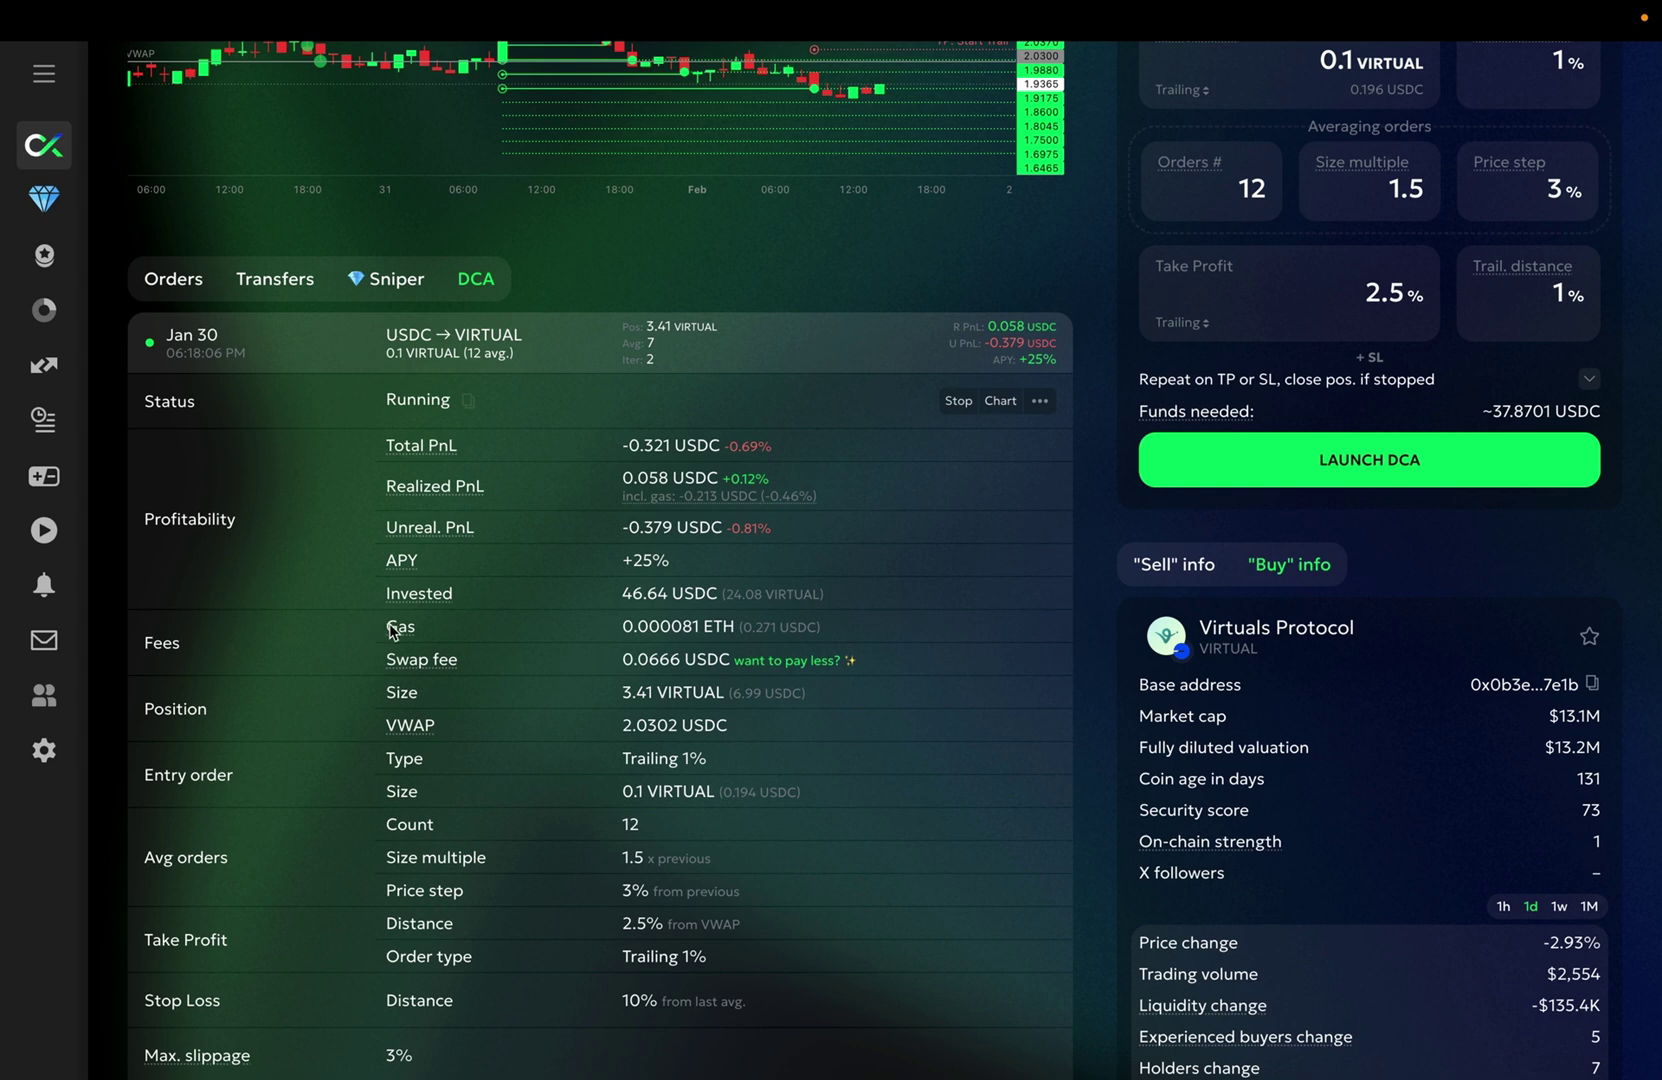
{"action": "scroll", "coordinate": [480, 653], "scroll_direction": "up", "scroll_amount": 1}
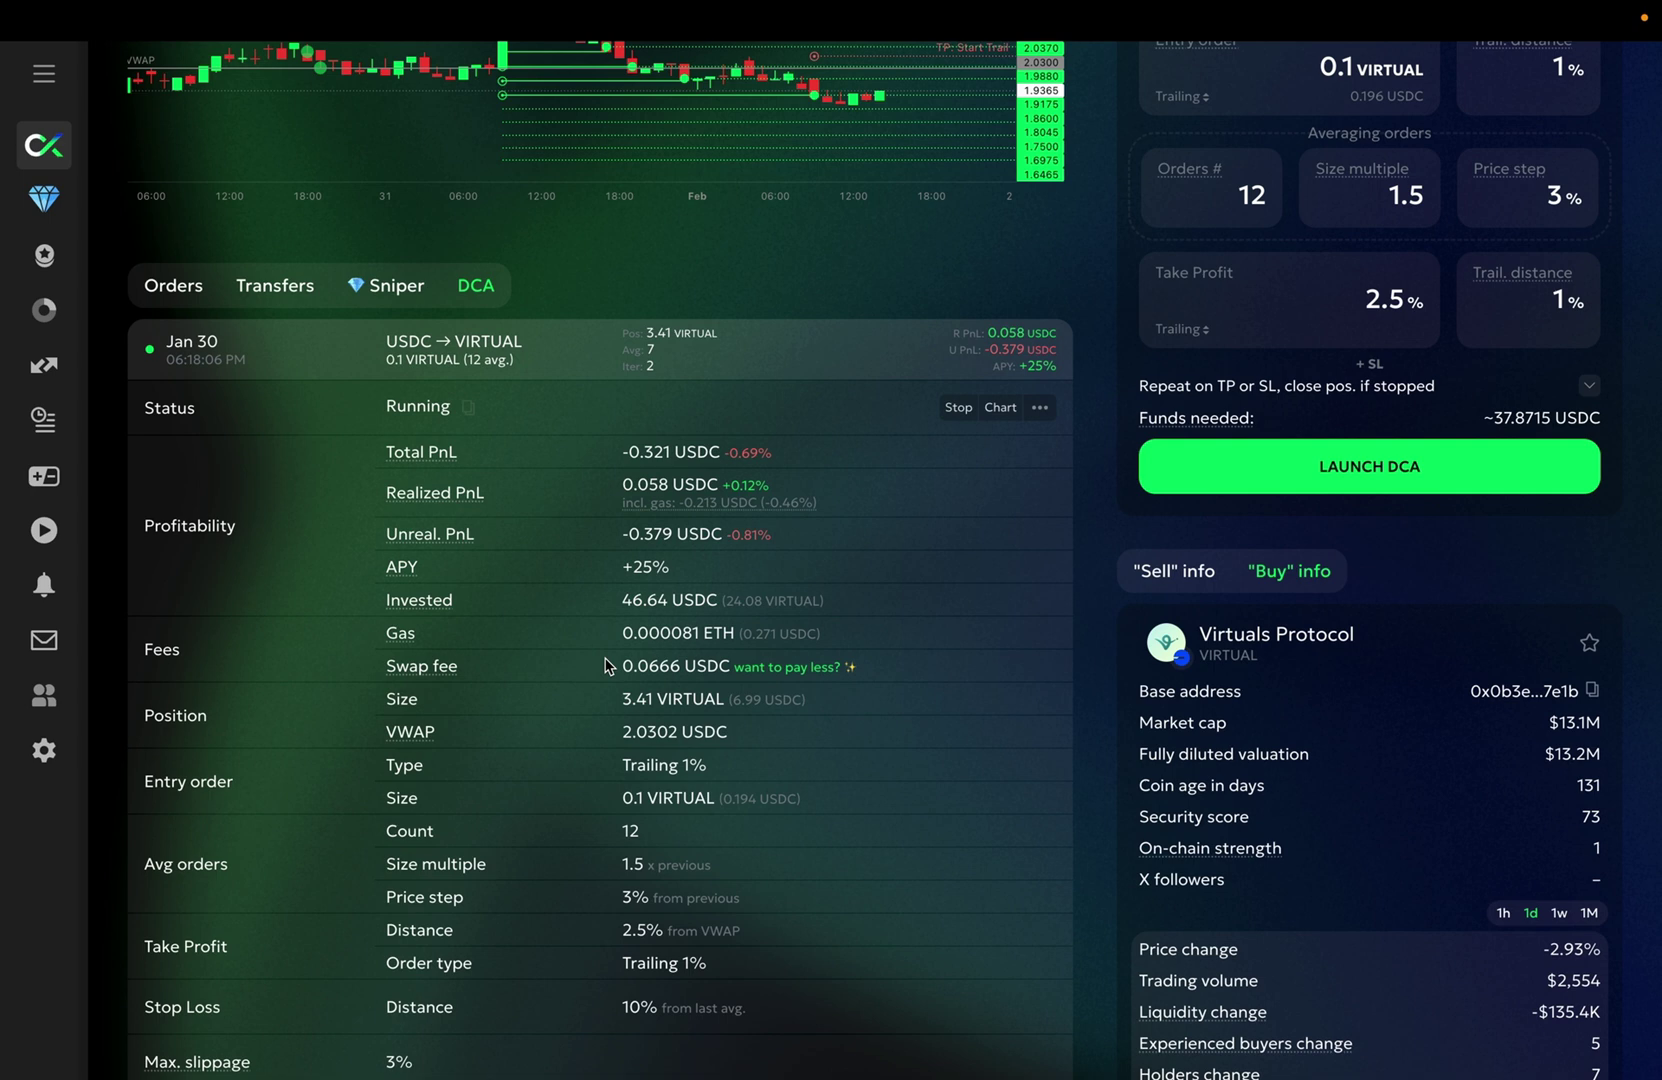
{"action": "scroll", "coordinate": [607, 670], "scroll_direction": "up", "scroll_amount": 2}
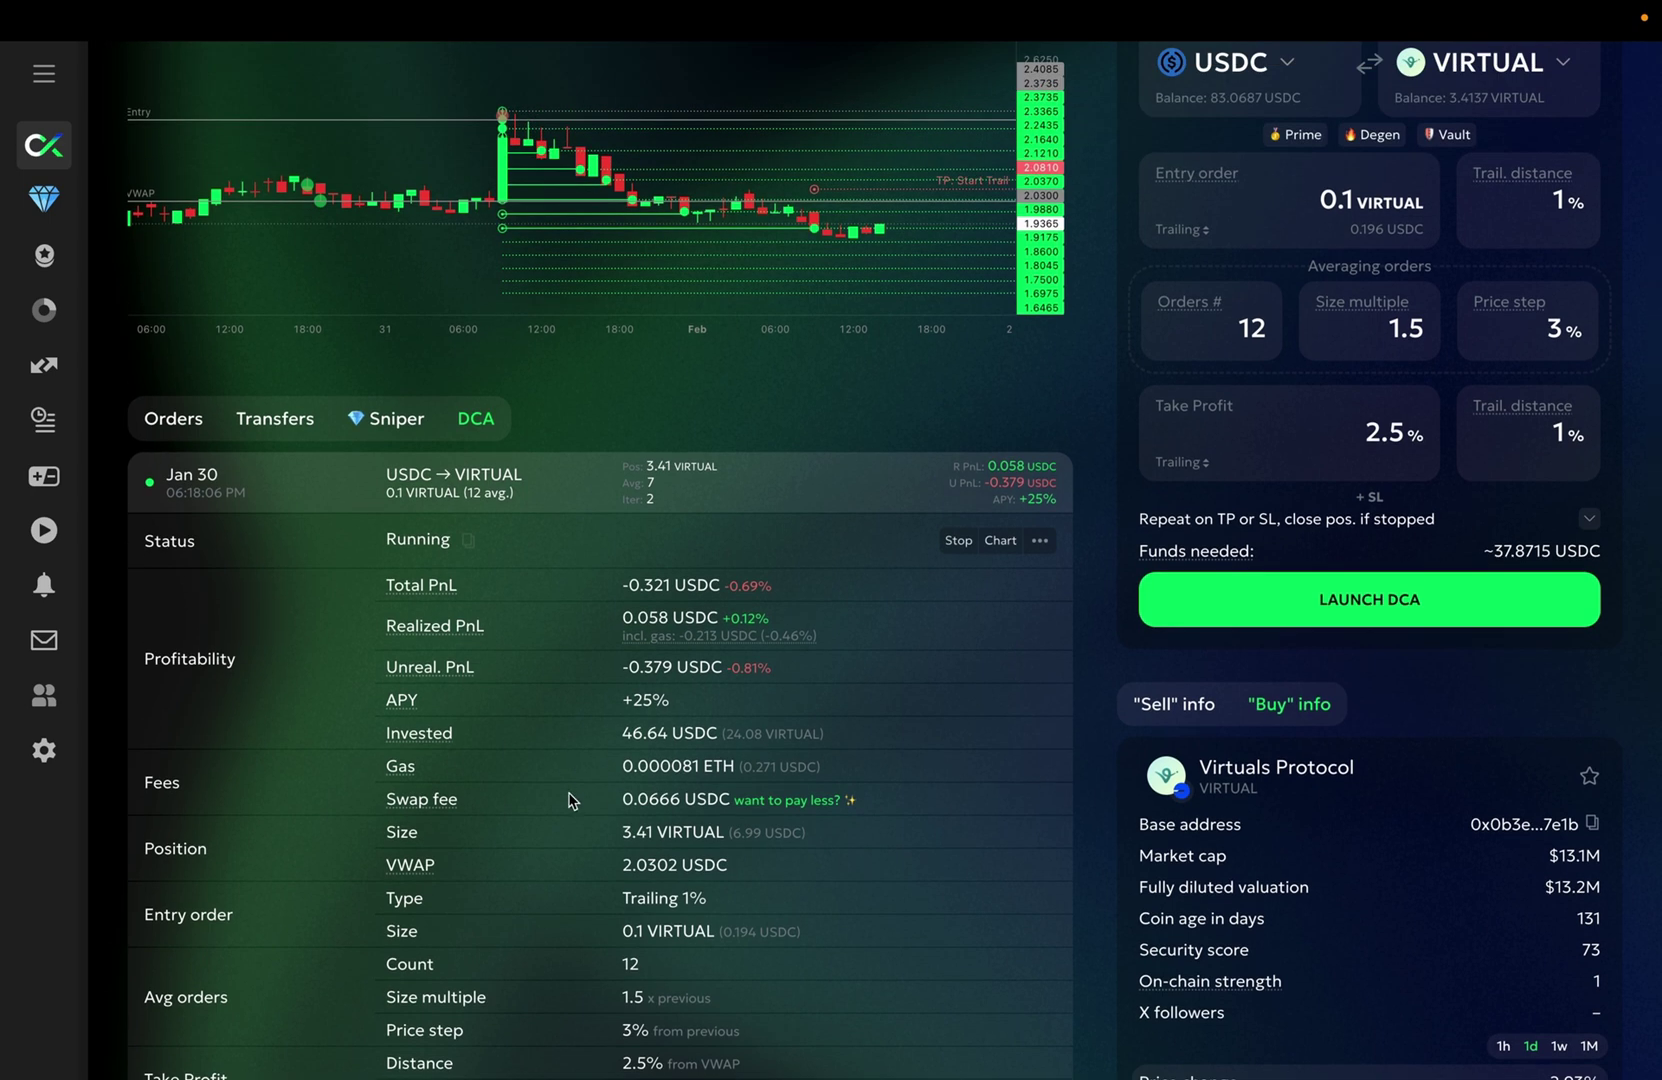
{"action": "left_click", "coordinate": [791, 802]}
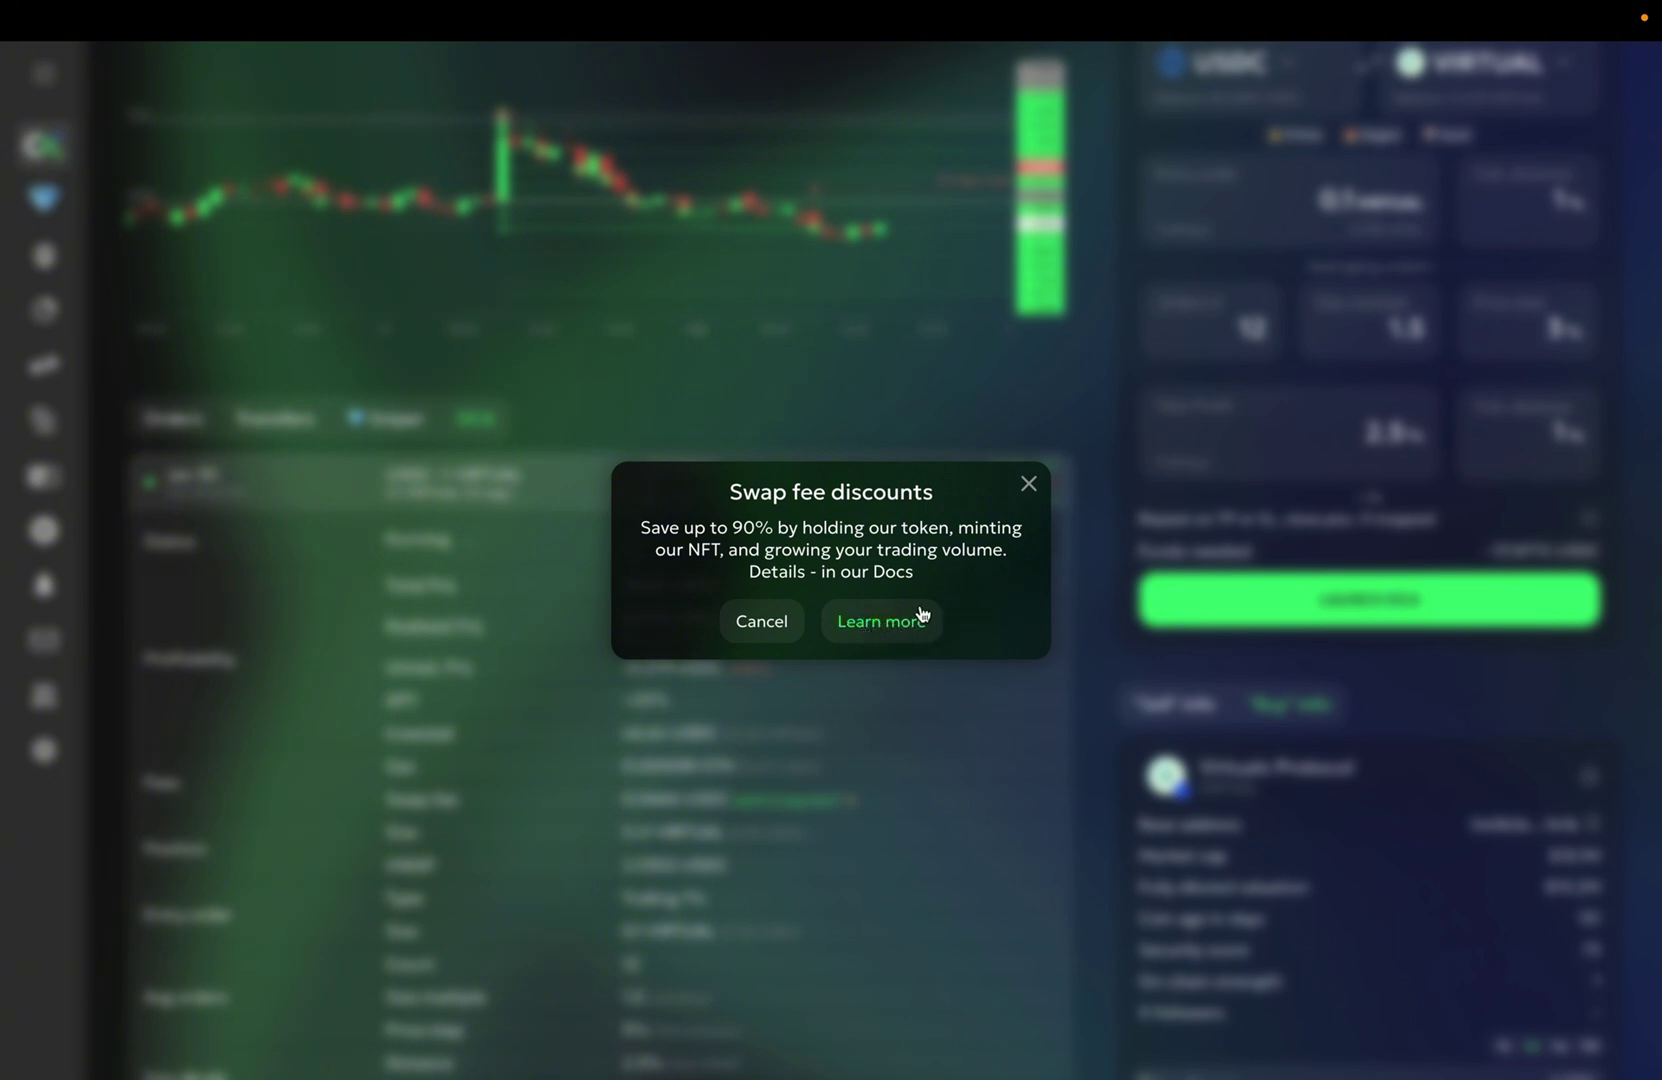
{"action": "left_click", "coordinate": [1028, 484]}
{"action": "scroll", "coordinate": [812, 828], "scroll_direction": "down", "scroll_amount": 2}
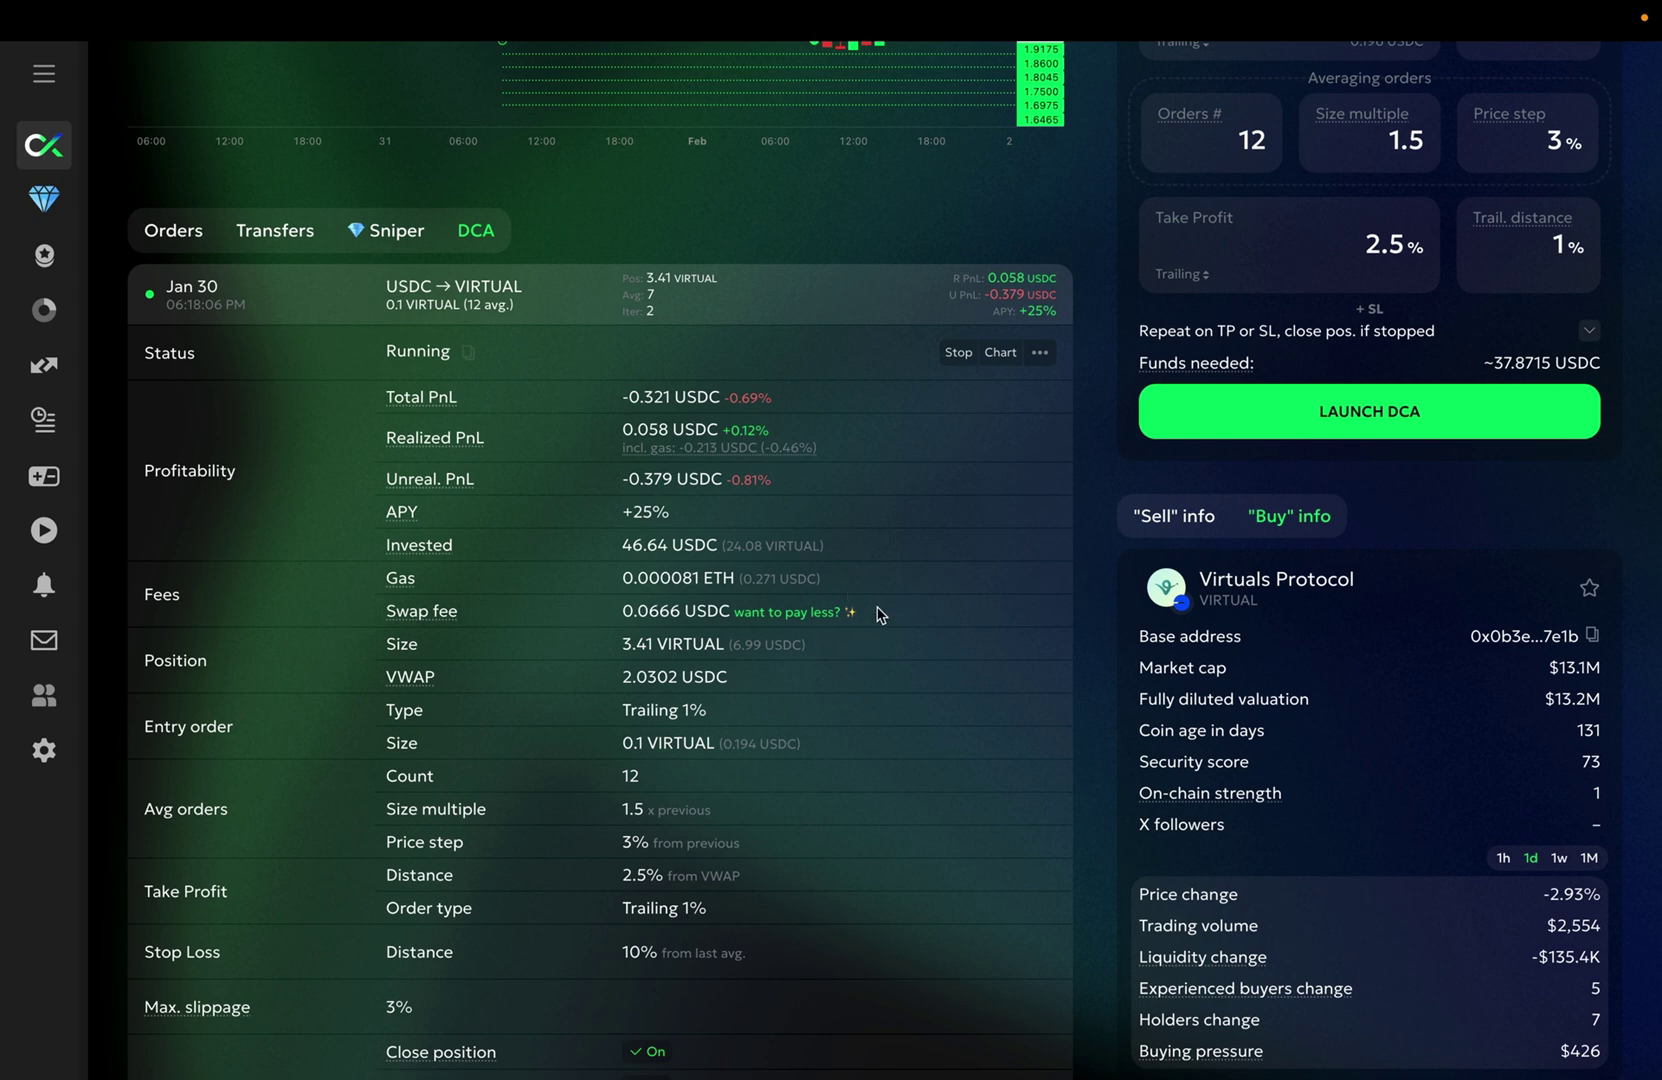
{"action": "scroll", "coordinate": [948, 640], "scroll_direction": "down", "scroll_amount": 3}
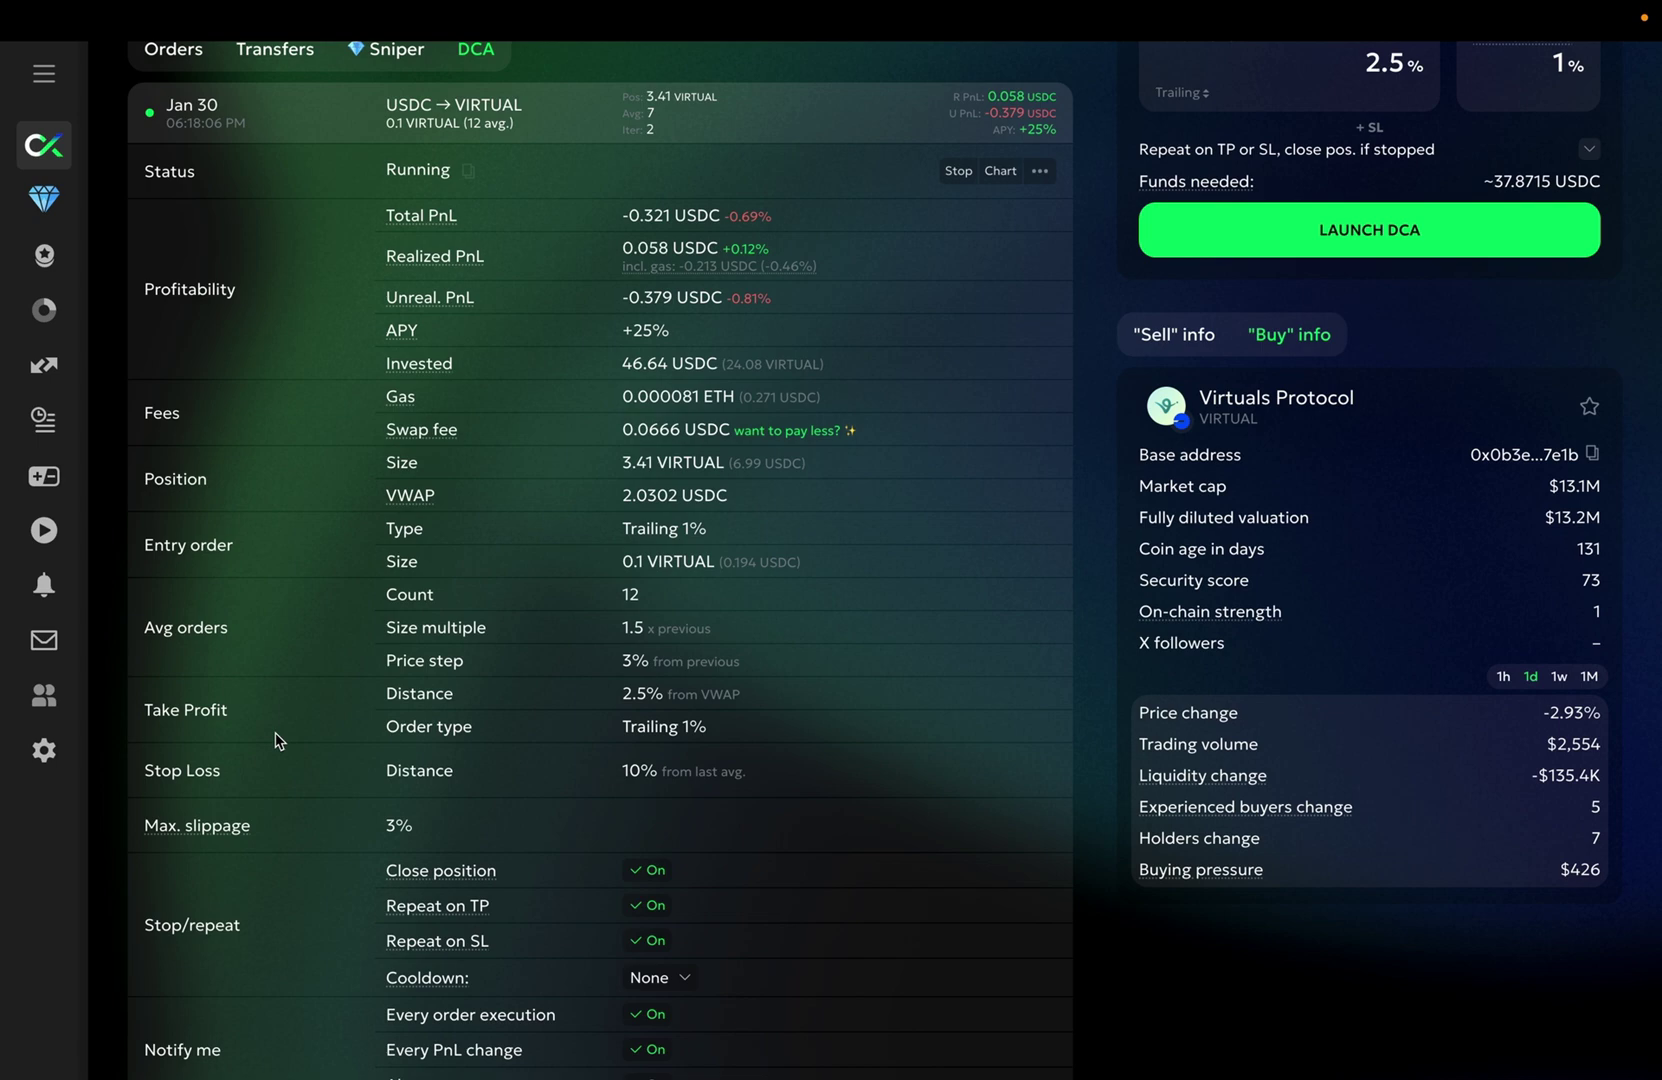
{"action": "scroll", "coordinate": [672, 657], "scroll_direction": "up", "scroll_amount": 5}
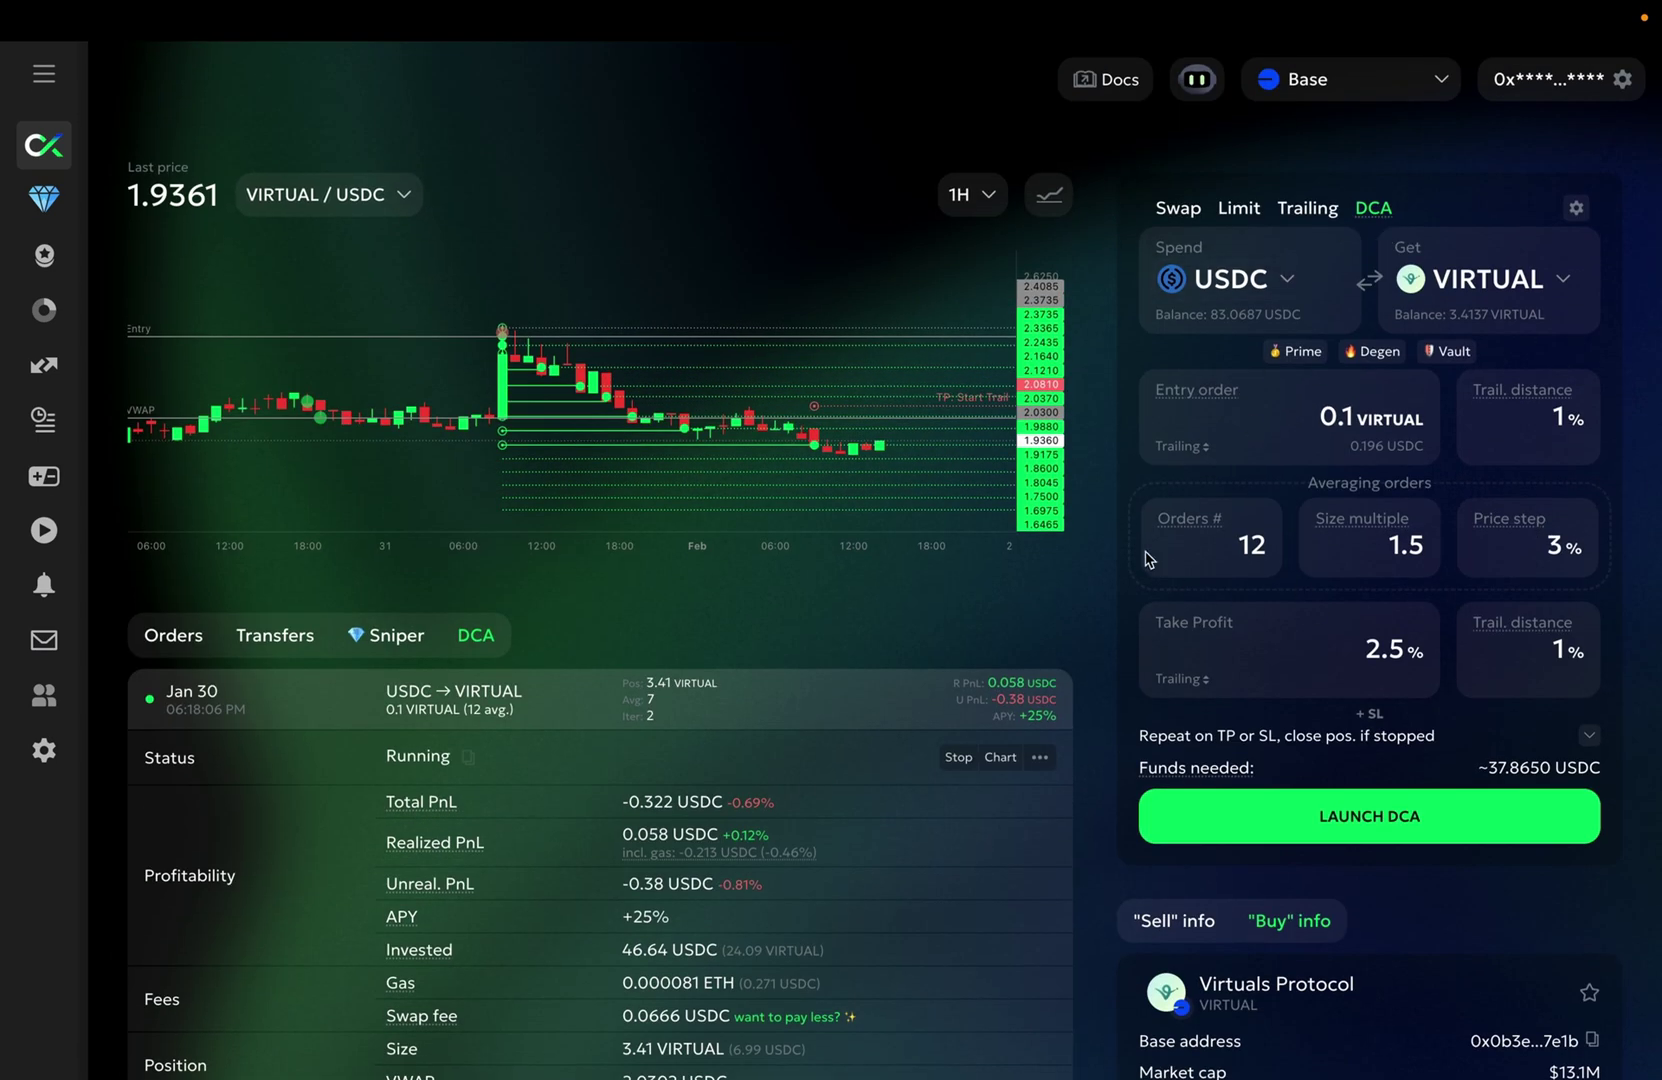
{"action": "scroll", "coordinate": [1055, 635], "scroll_direction": "down", "scroll_amount": 6}
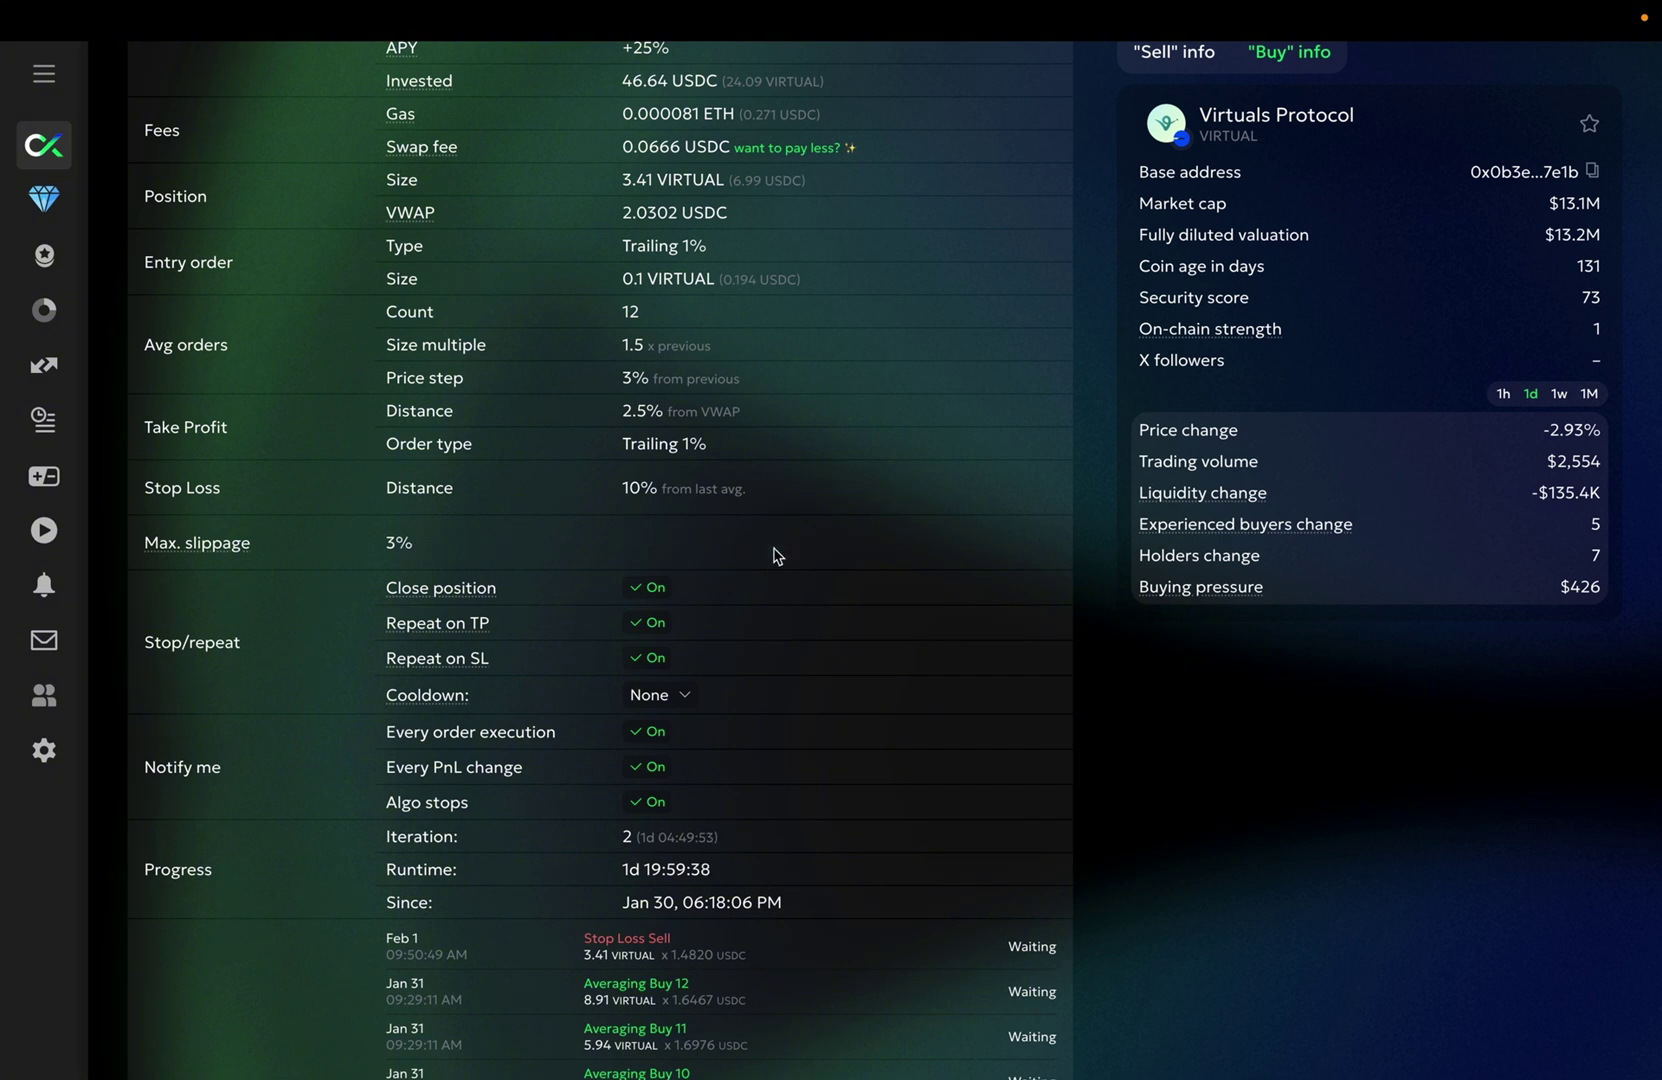
{"action": "scroll", "coordinate": [777, 556], "scroll_direction": "down", "scroll_amount": 3}
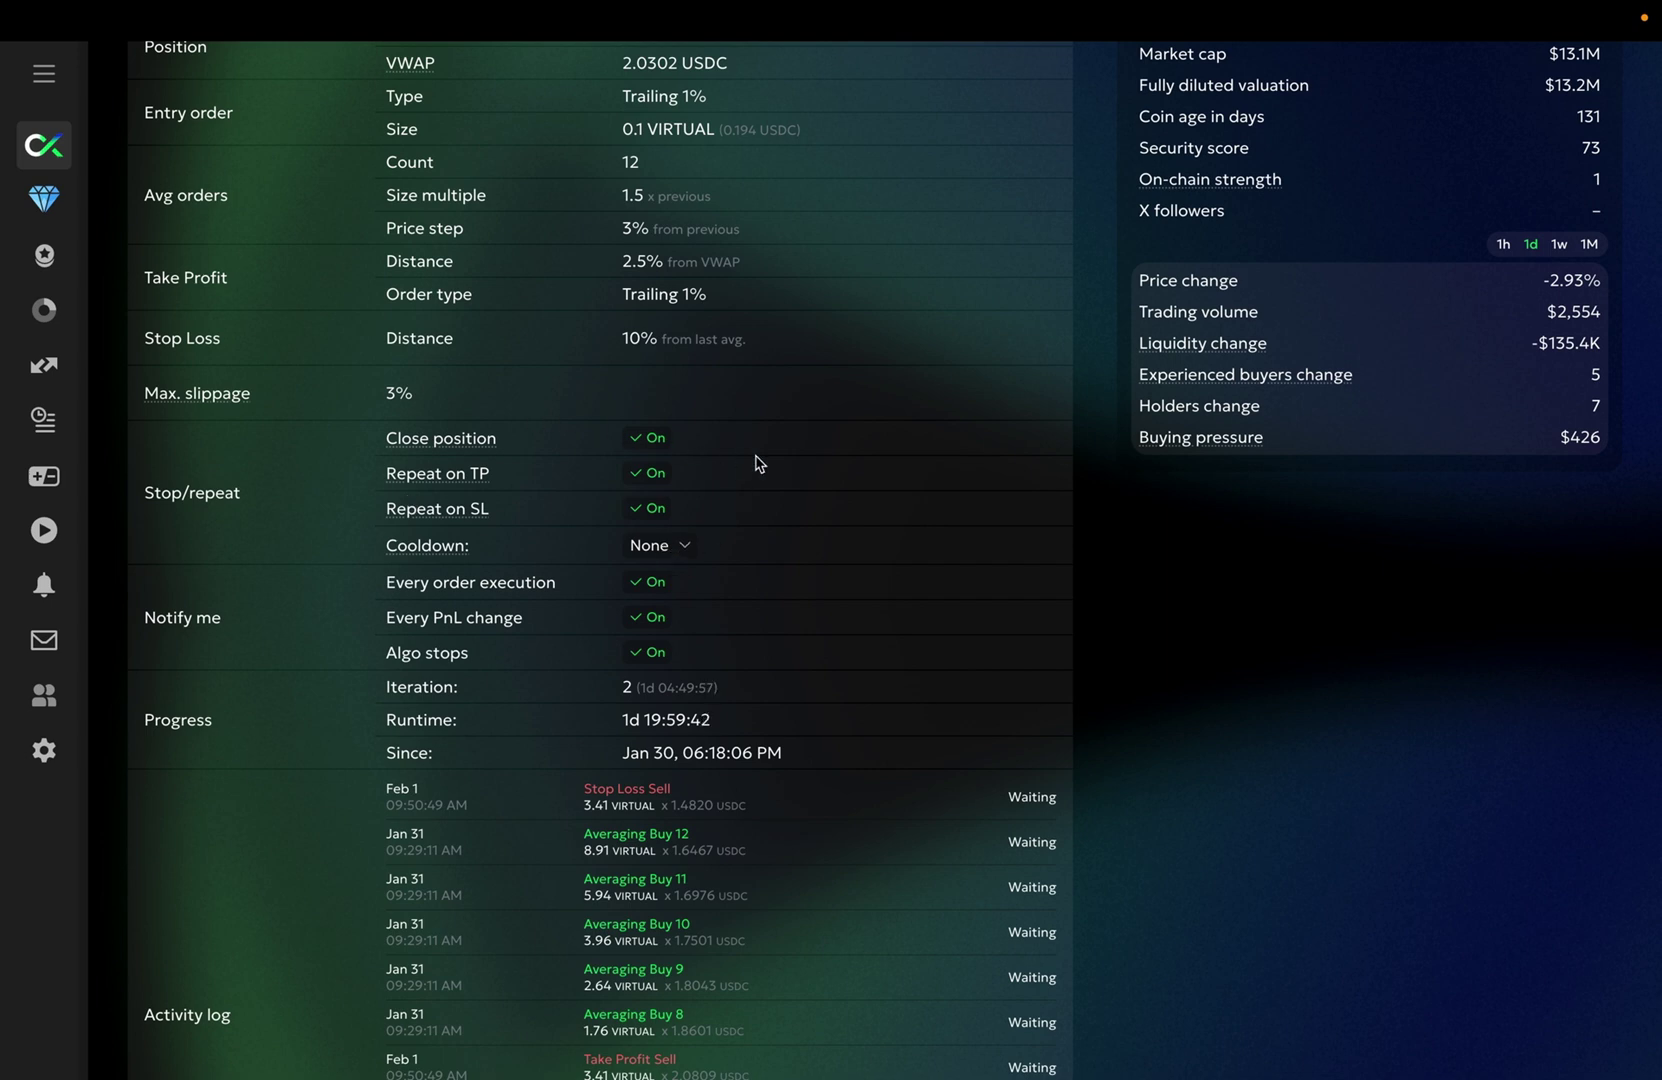
{"action": "scroll", "coordinate": [757, 462], "scroll_direction": "up", "scroll_amount": 10}
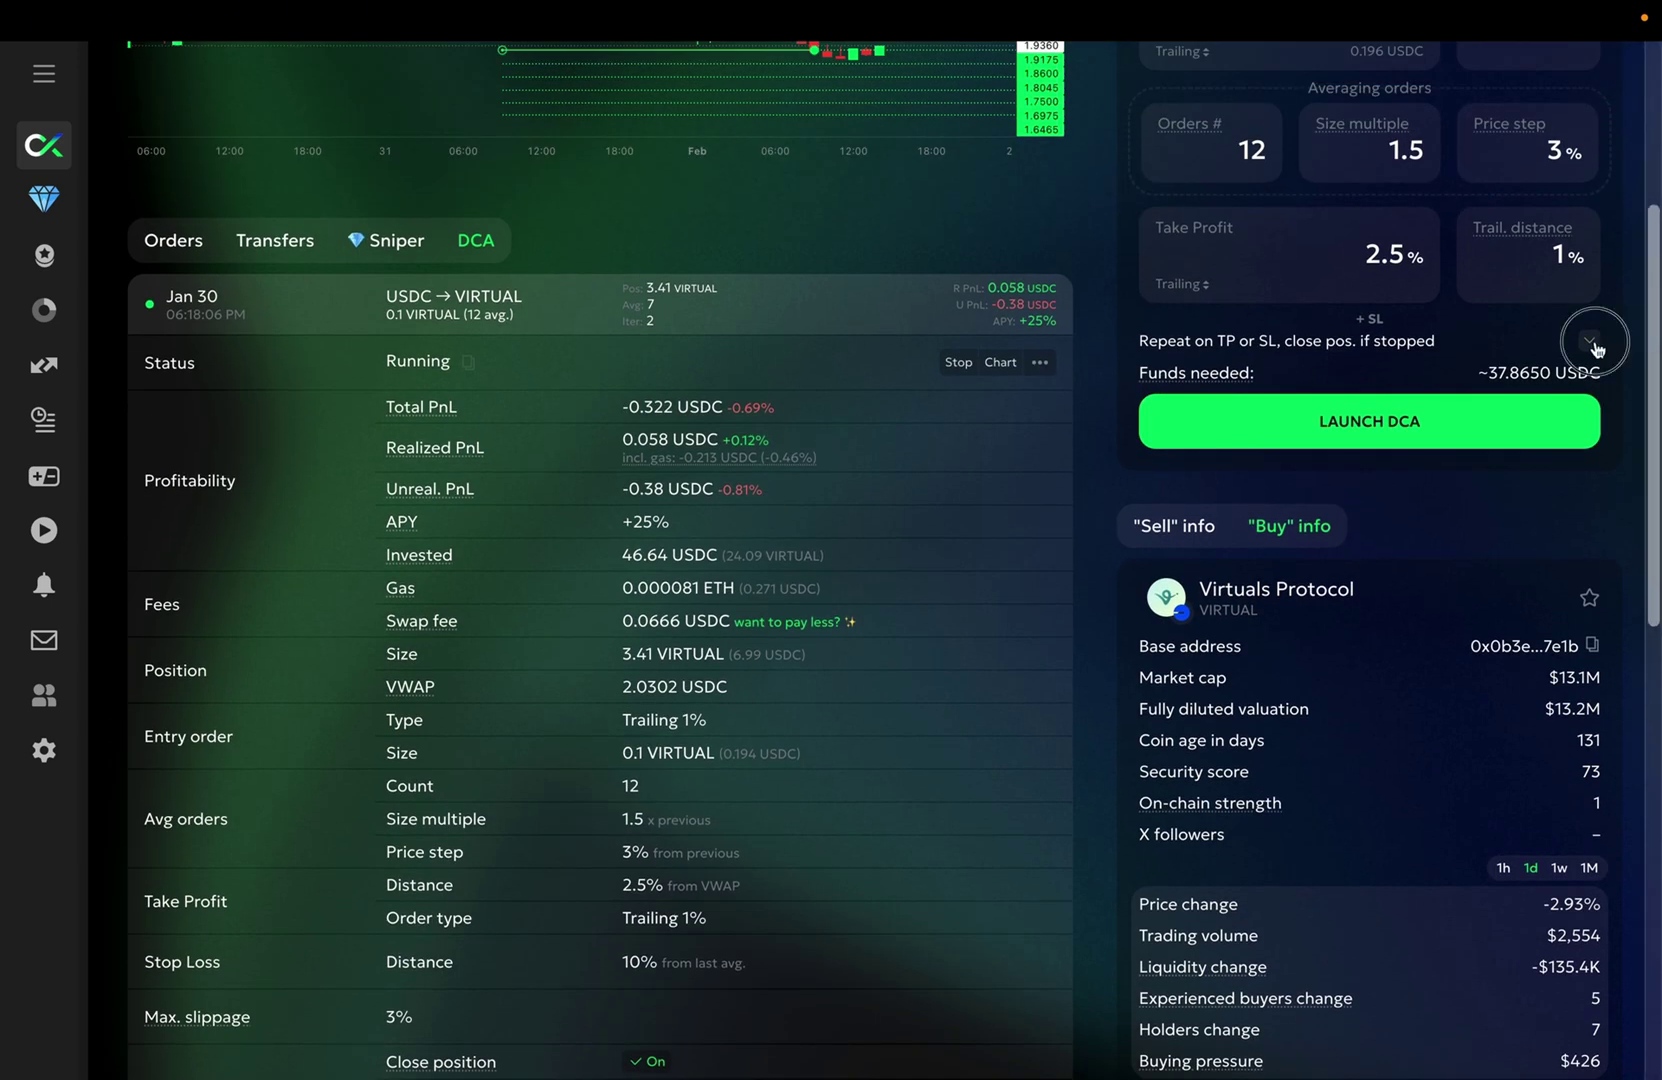
{"action": "left_click", "coordinate": [1591, 343]}
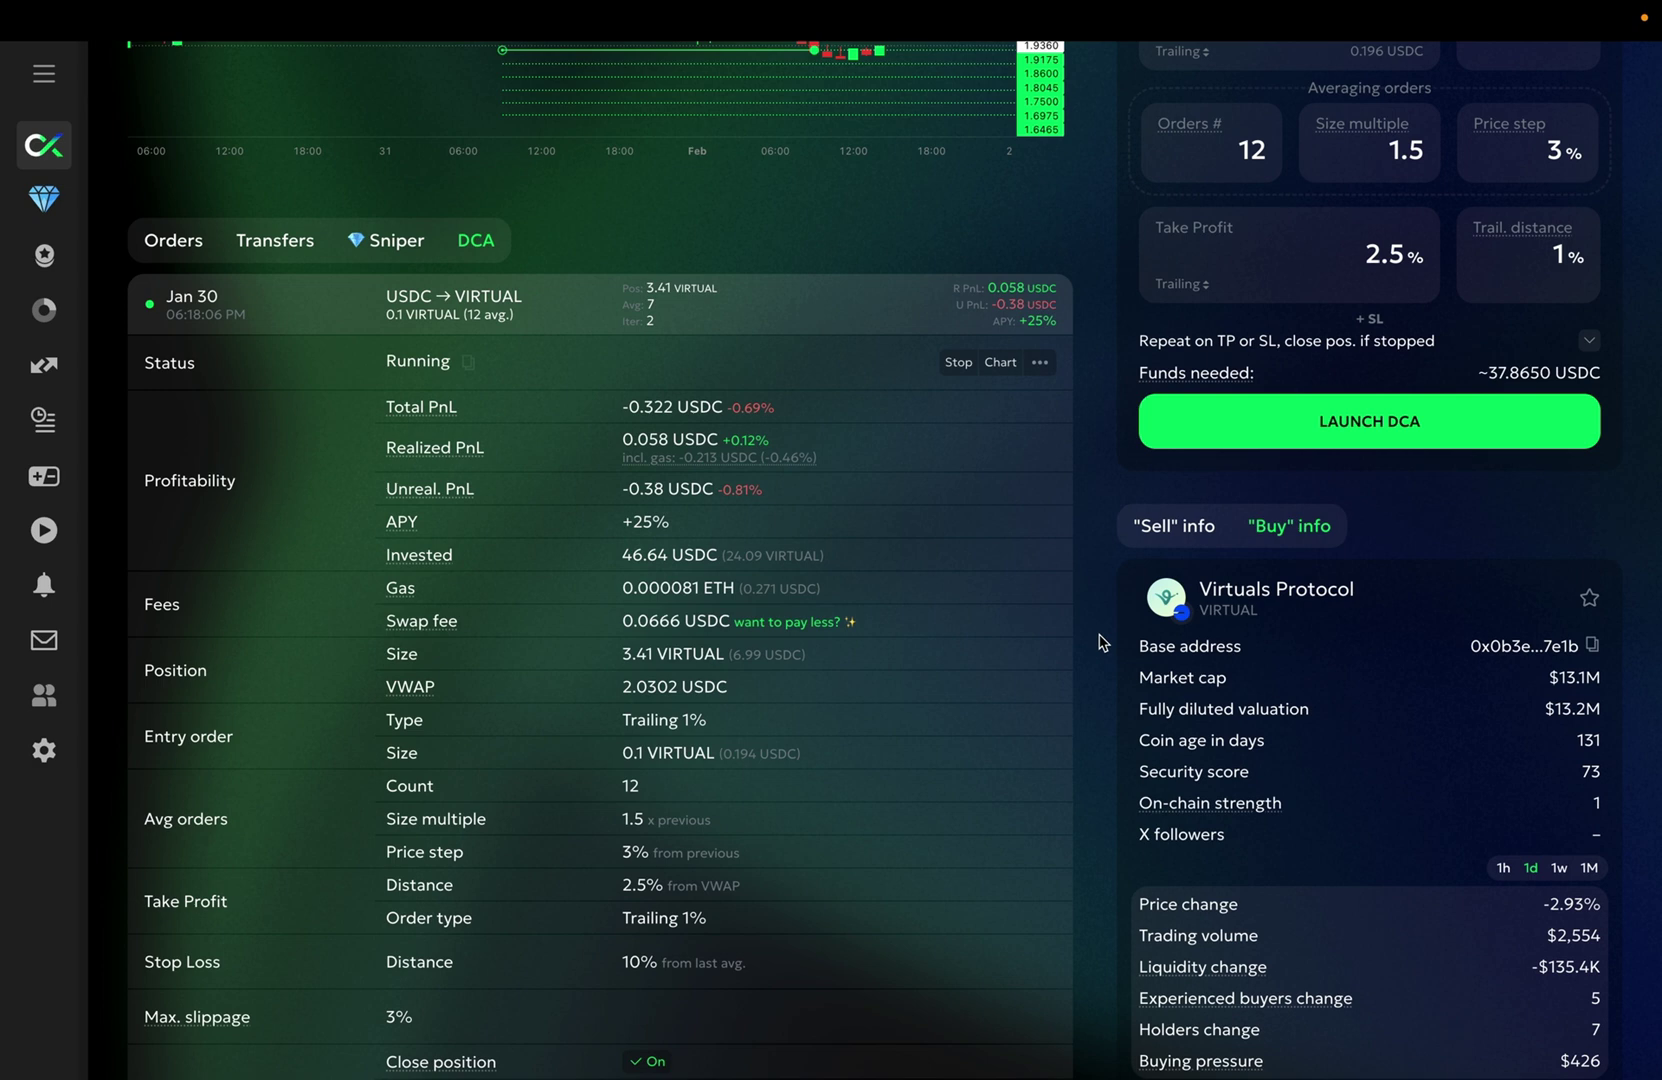
{"action": "scroll", "coordinate": [1102, 640], "scroll_direction": "down", "scroll_amount": 13}
{"action": "scroll", "coordinate": [1100, 640], "scroll_direction": "up", "scroll_amount": 3}
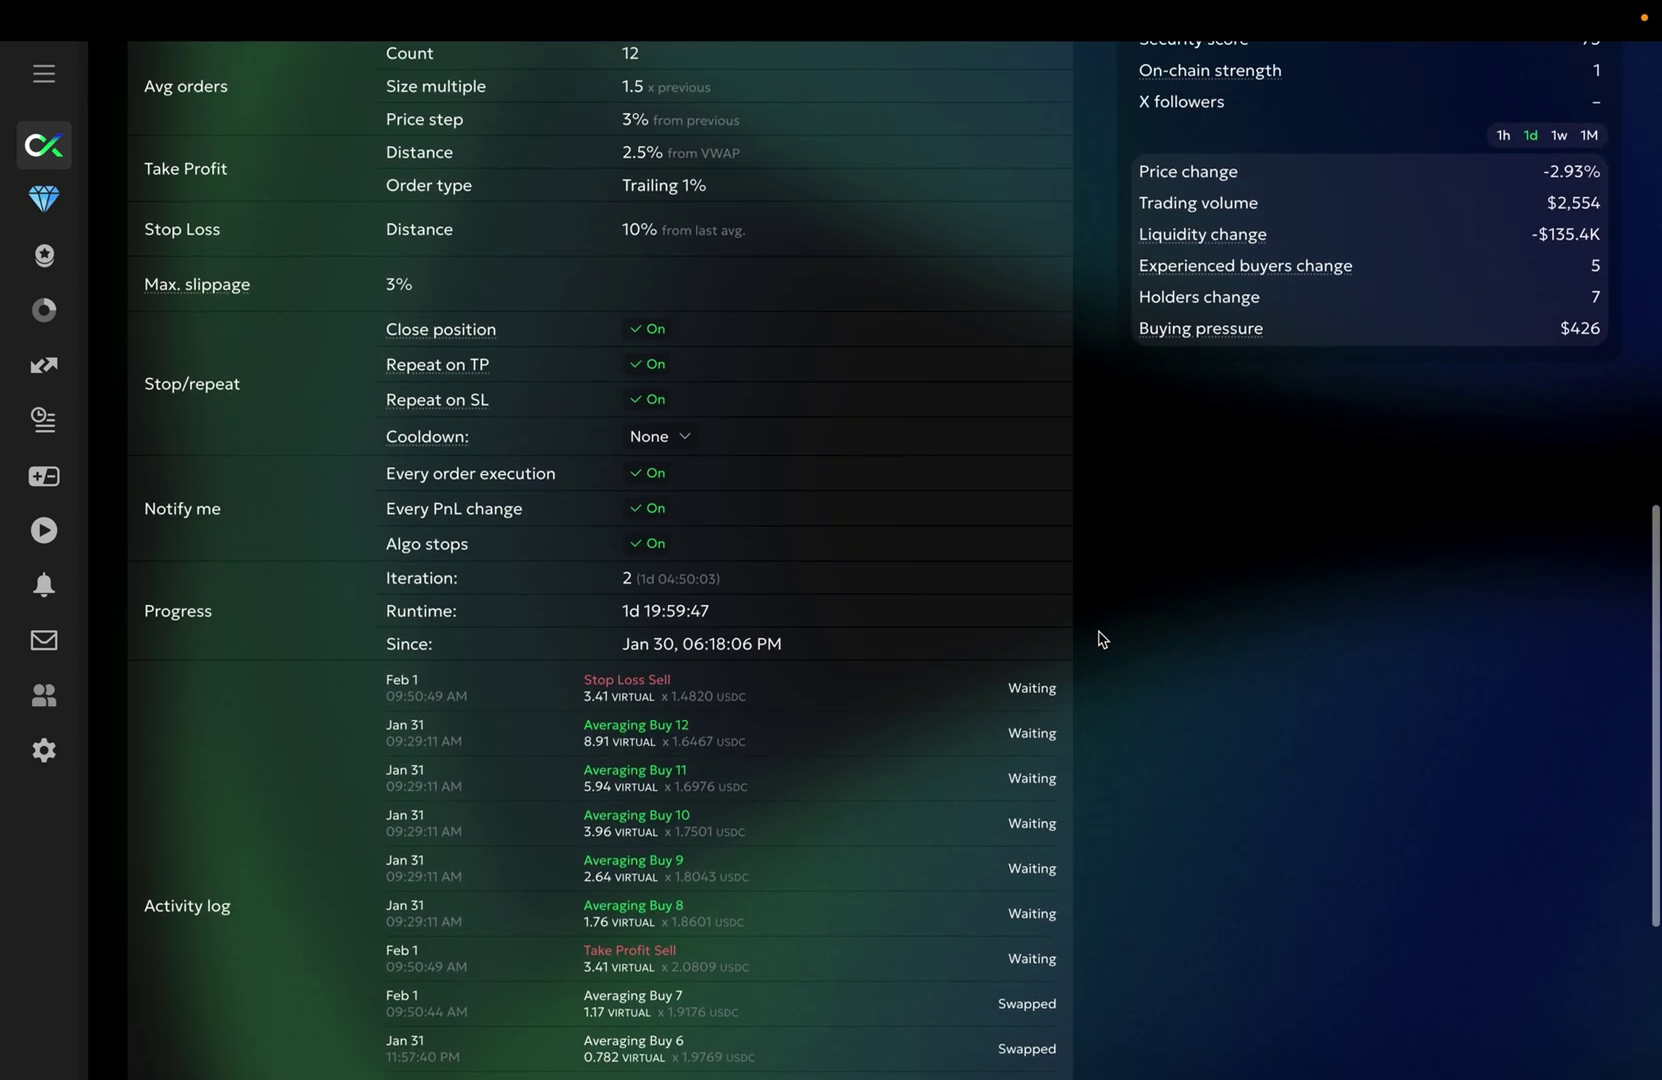
{"action": "left_click", "coordinate": [648, 401]}
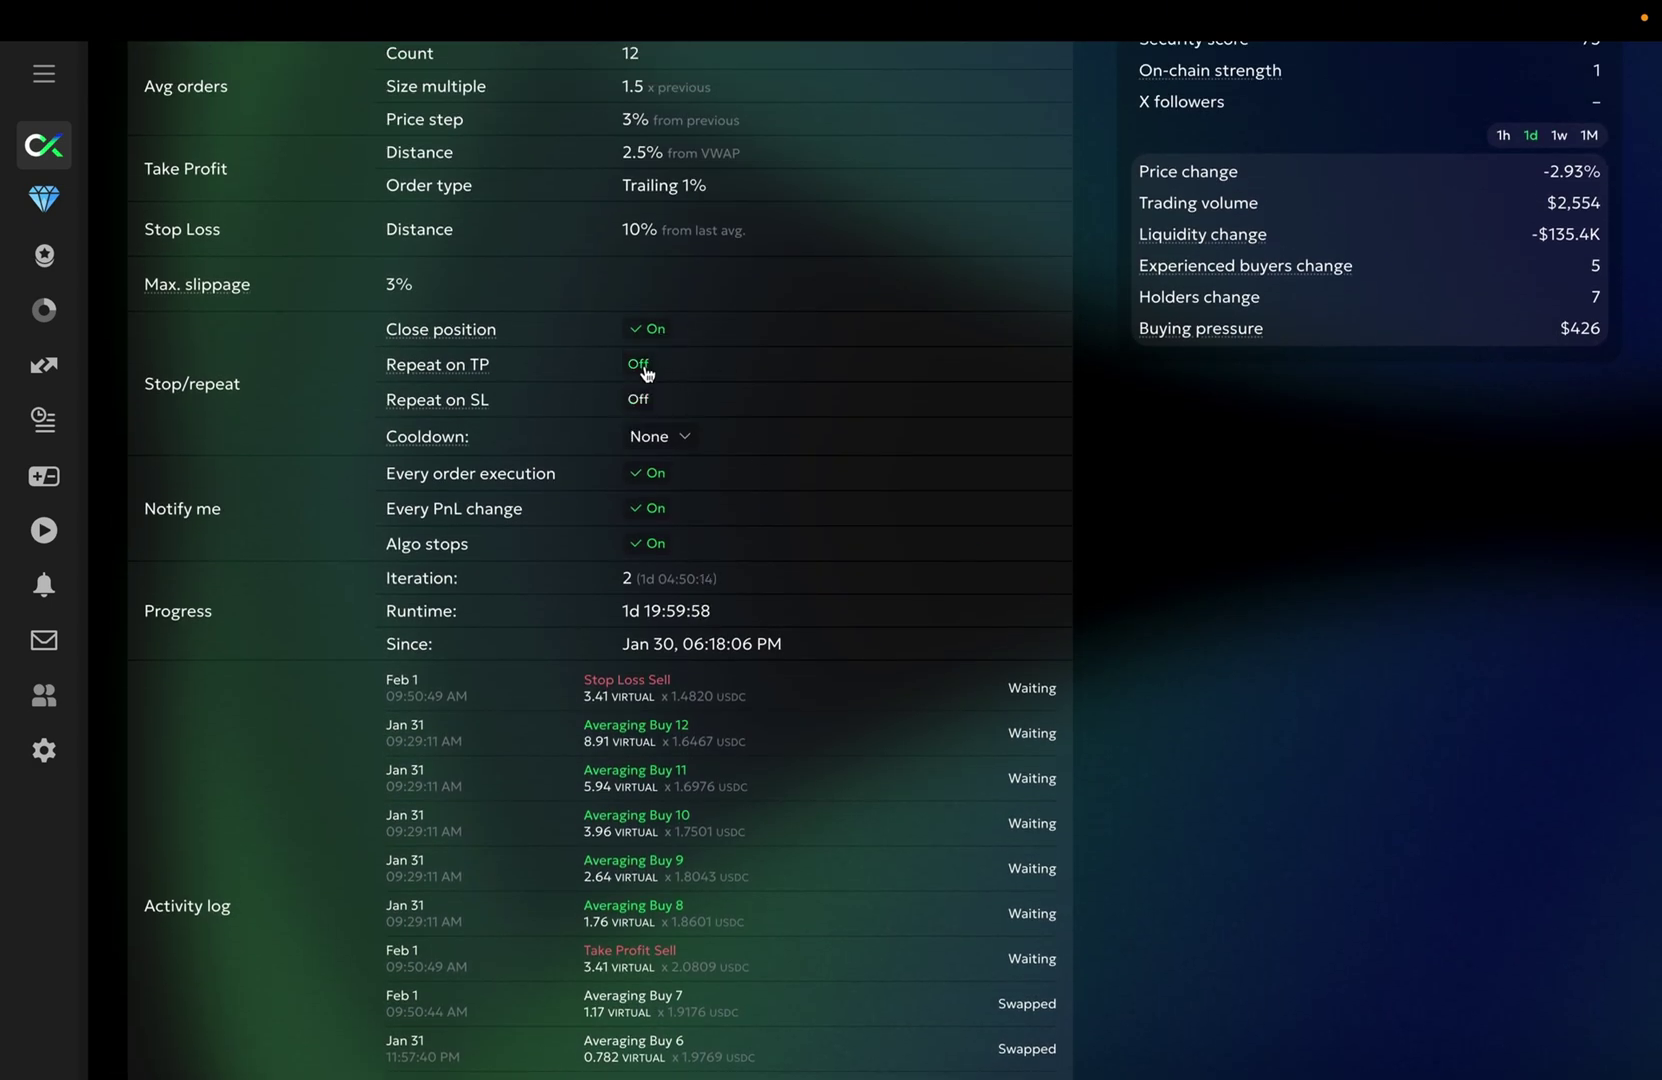
{"action": "left_click", "coordinate": [648, 403]}
{"action": "left_click", "coordinate": [675, 435]}
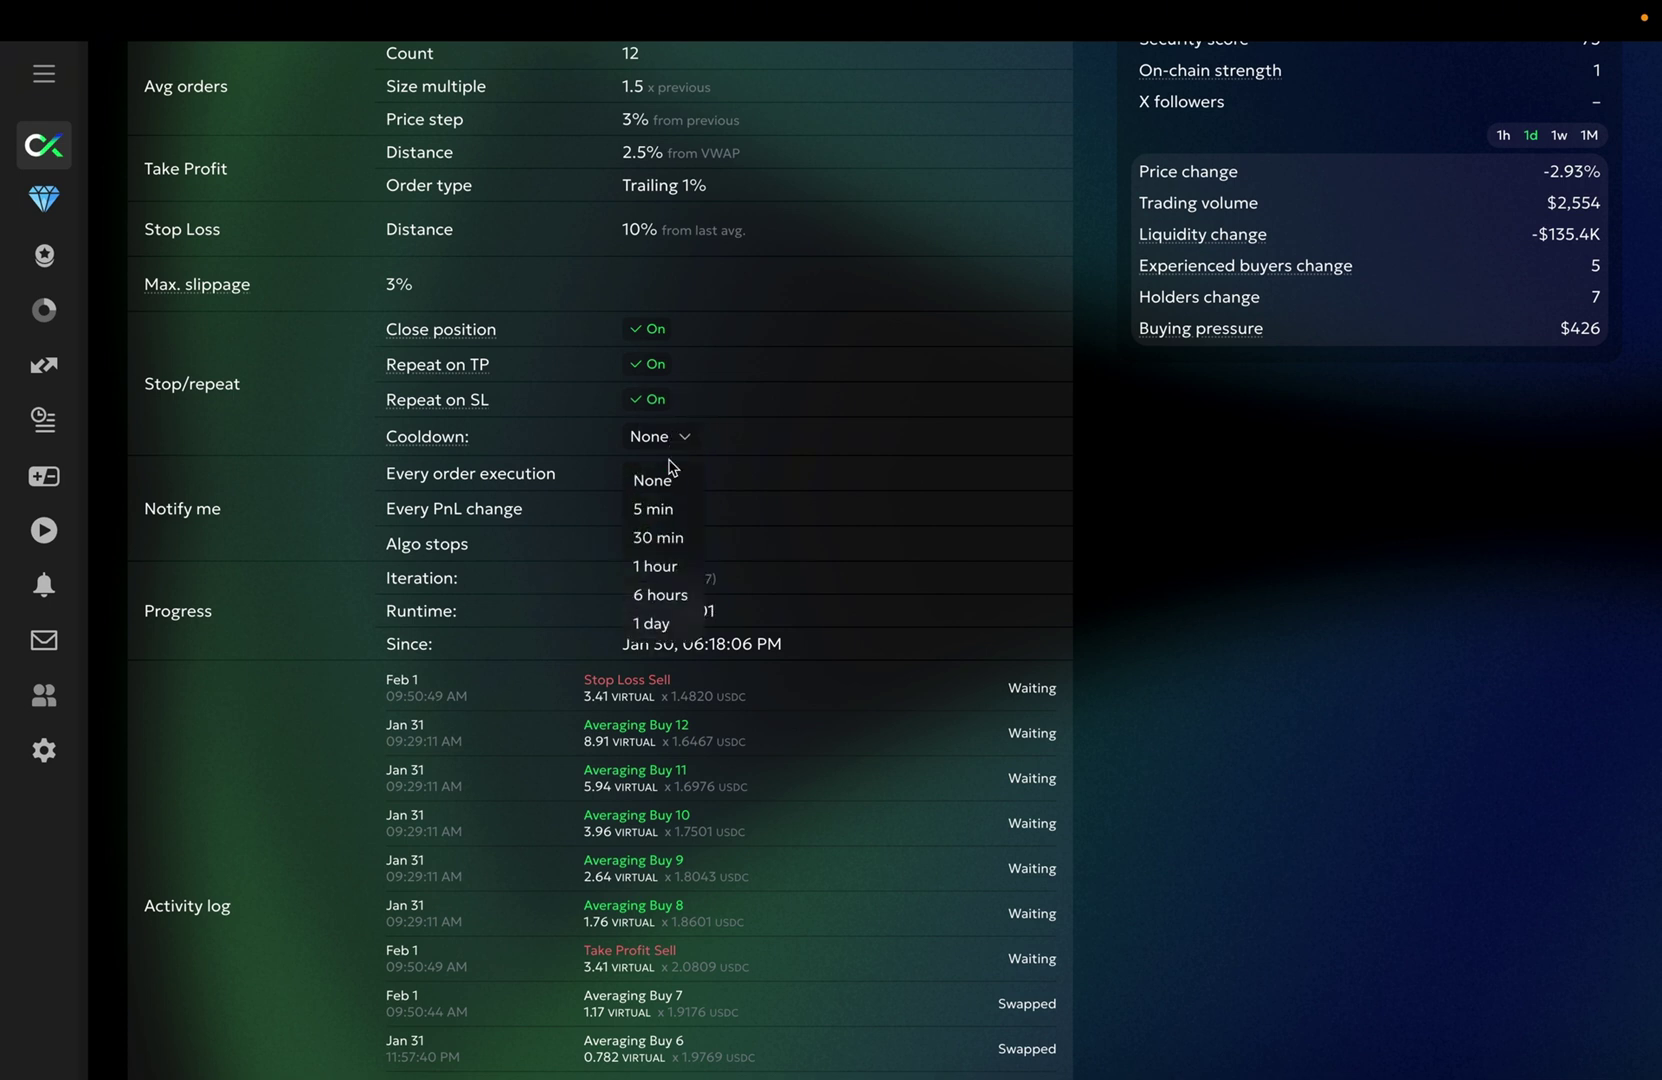
{"action": "left_click", "coordinate": [665, 505]}
{"action": "left_click", "coordinate": [673, 437]}
{"action": "left_click", "coordinate": [665, 470]}
{"action": "scroll", "coordinate": [757, 467], "scroll_direction": "down", "scroll_amount": 1}
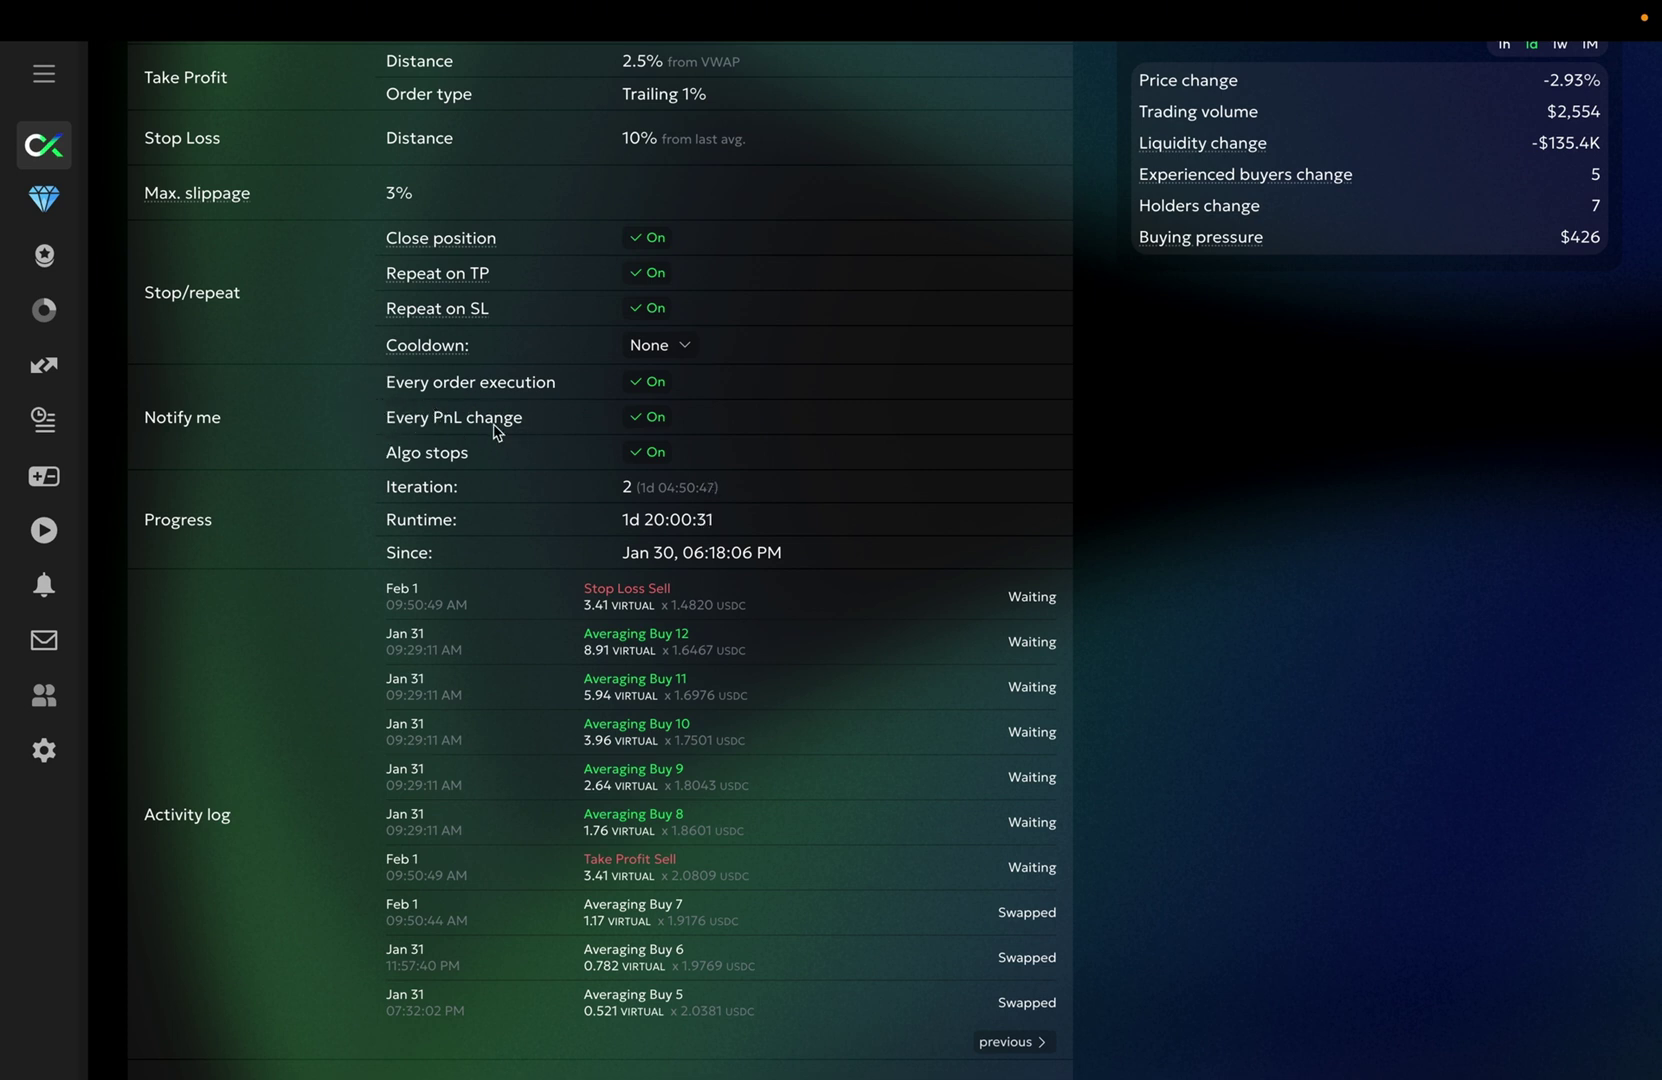
{"action": "left_click", "coordinate": [648, 384]}
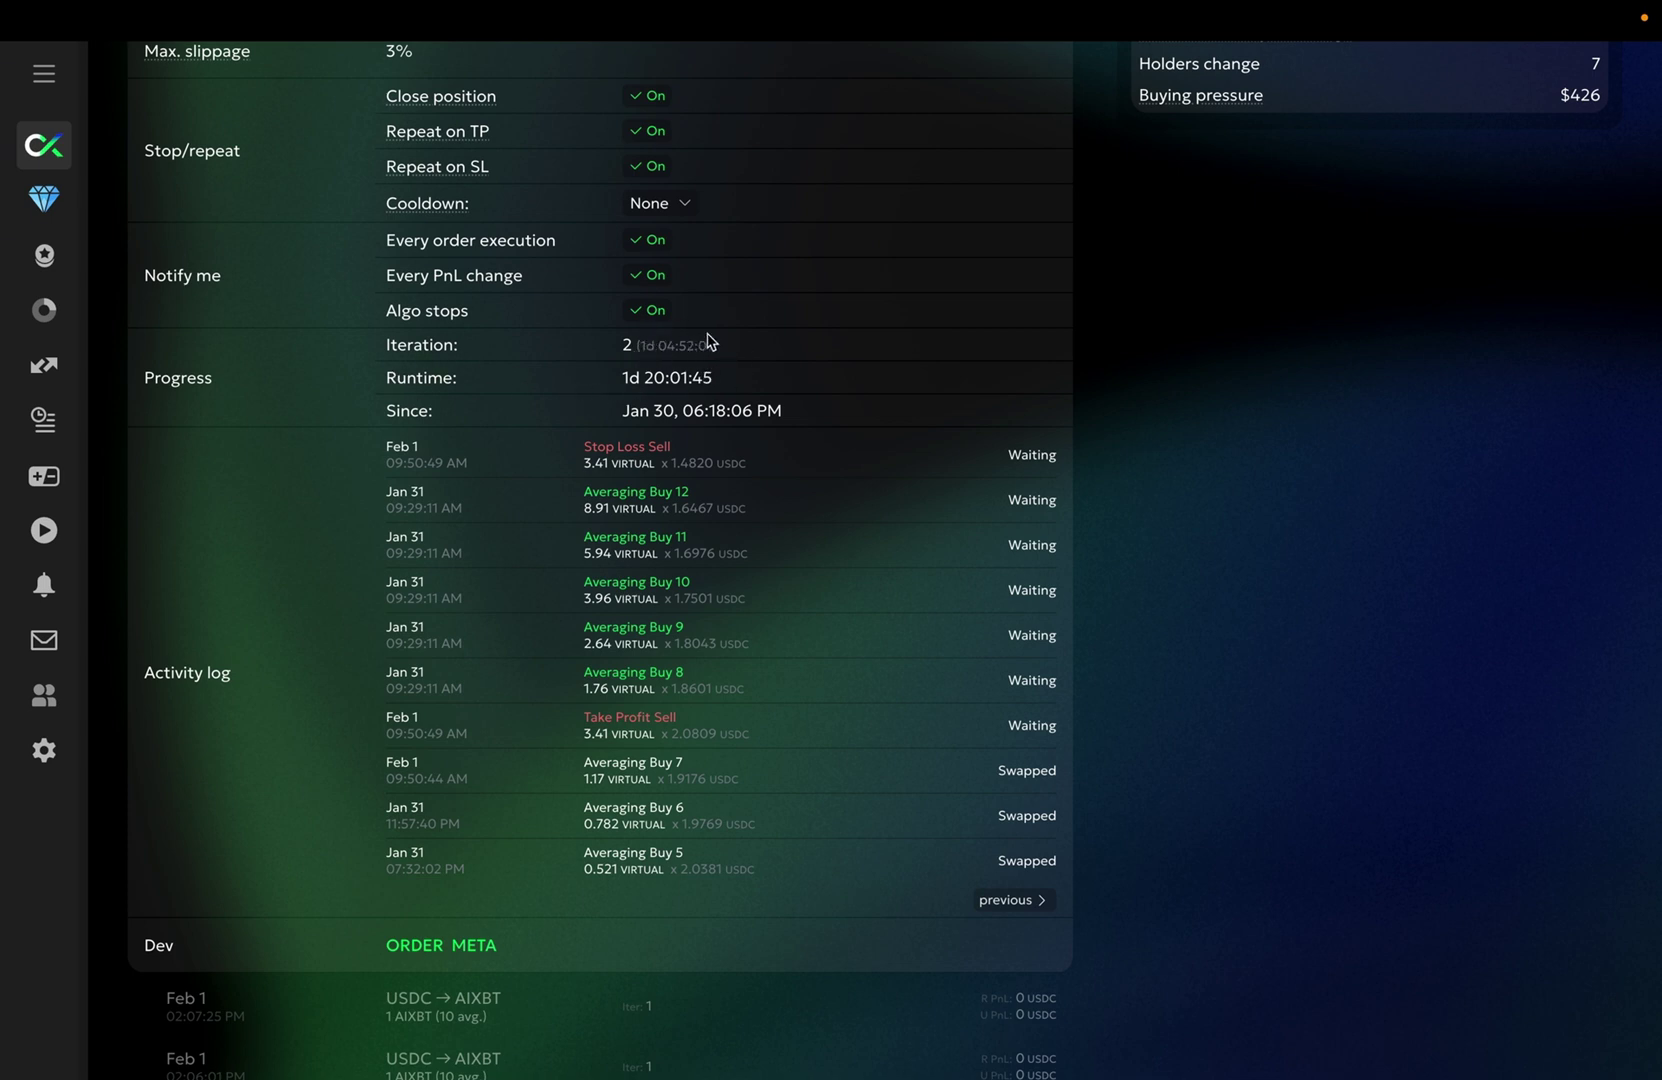
{"action": "scroll", "coordinate": [450, 390], "scroll_direction": "down", "scroll_amount": 1}
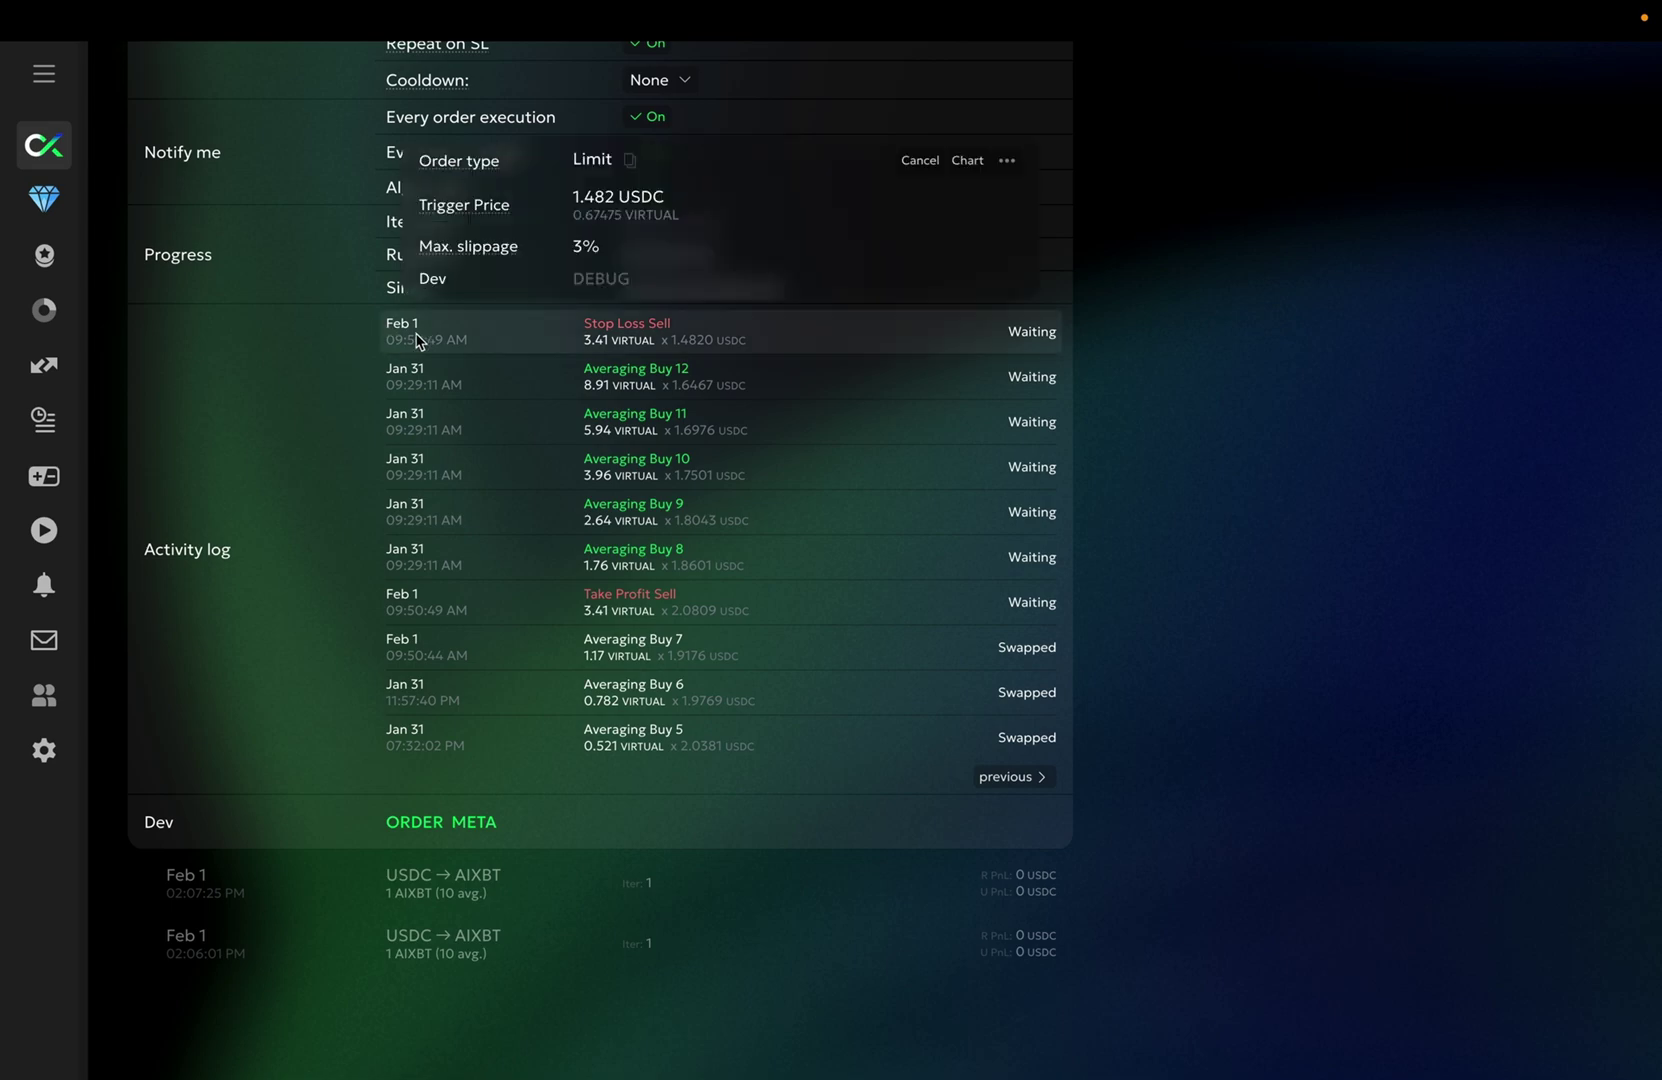
{"action": "scroll", "coordinate": [374, 490], "scroll_direction": "up", "scroll_amount": 15}
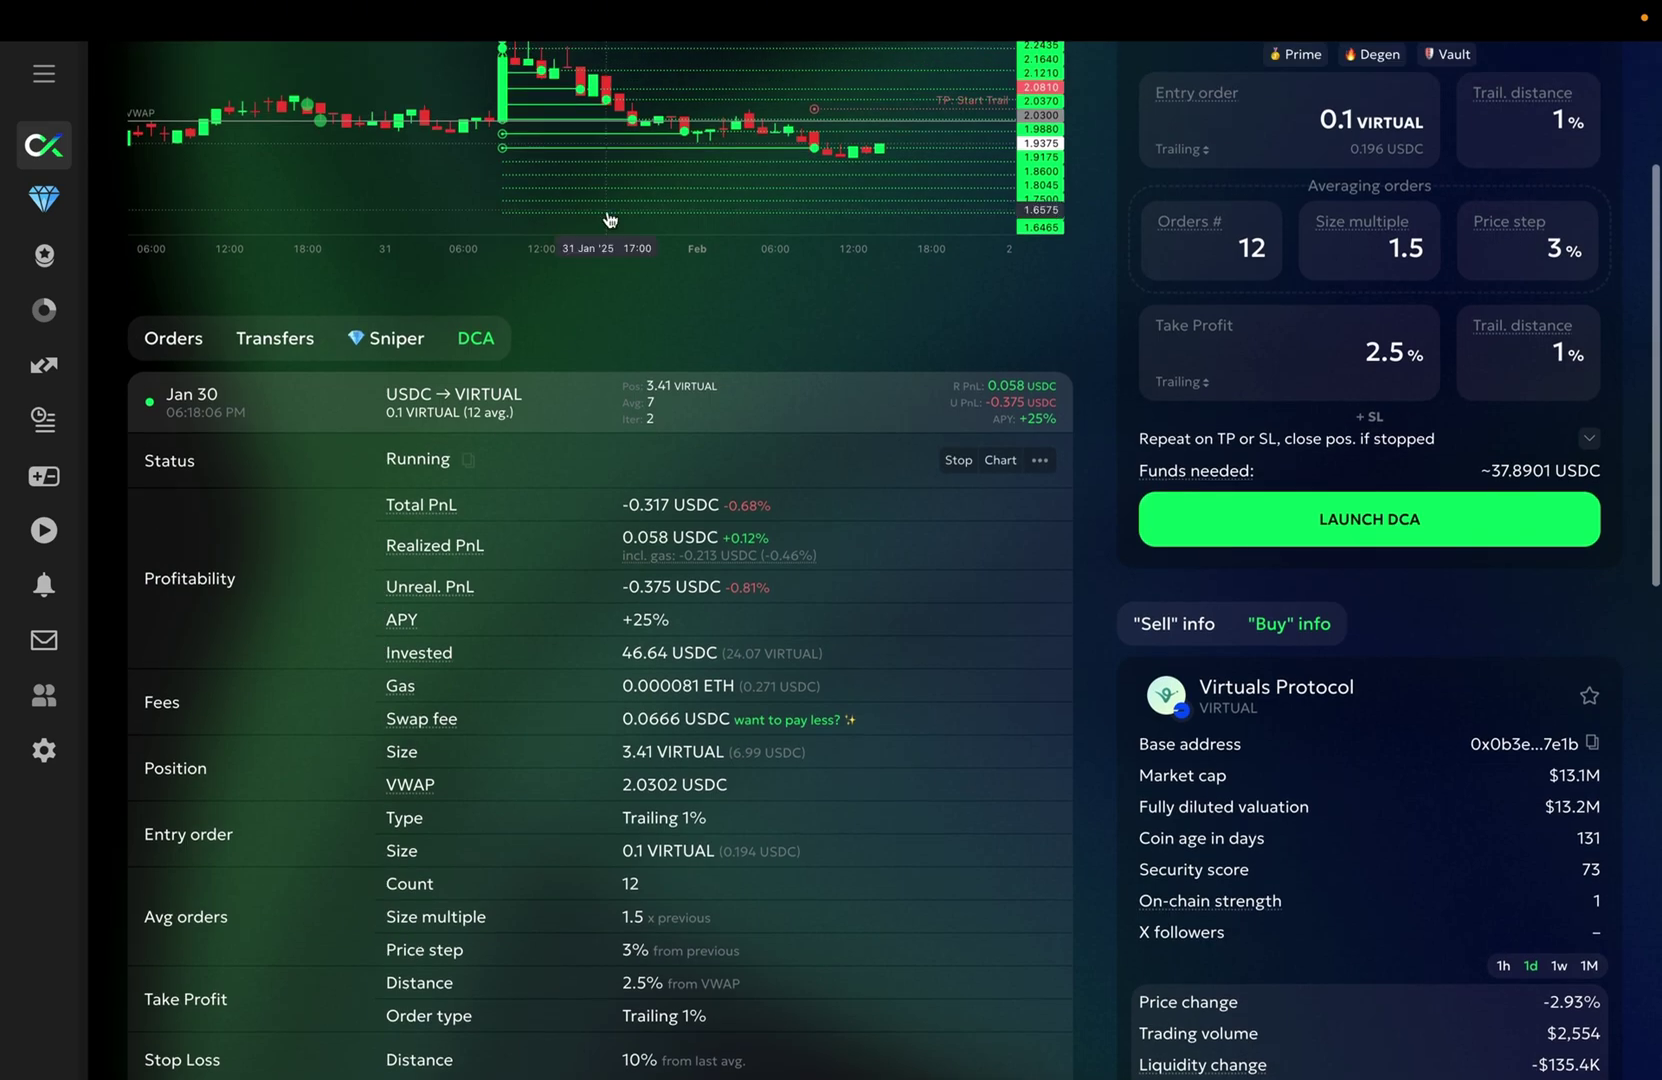
{"action": "scroll", "coordinate": [568, 751], "scroll_direction": "down", "scroll_amount": 10}
{"action": "scroll", "coordinate": [568, 751], "scroll_direction": "down", "scroll_amount": 4}
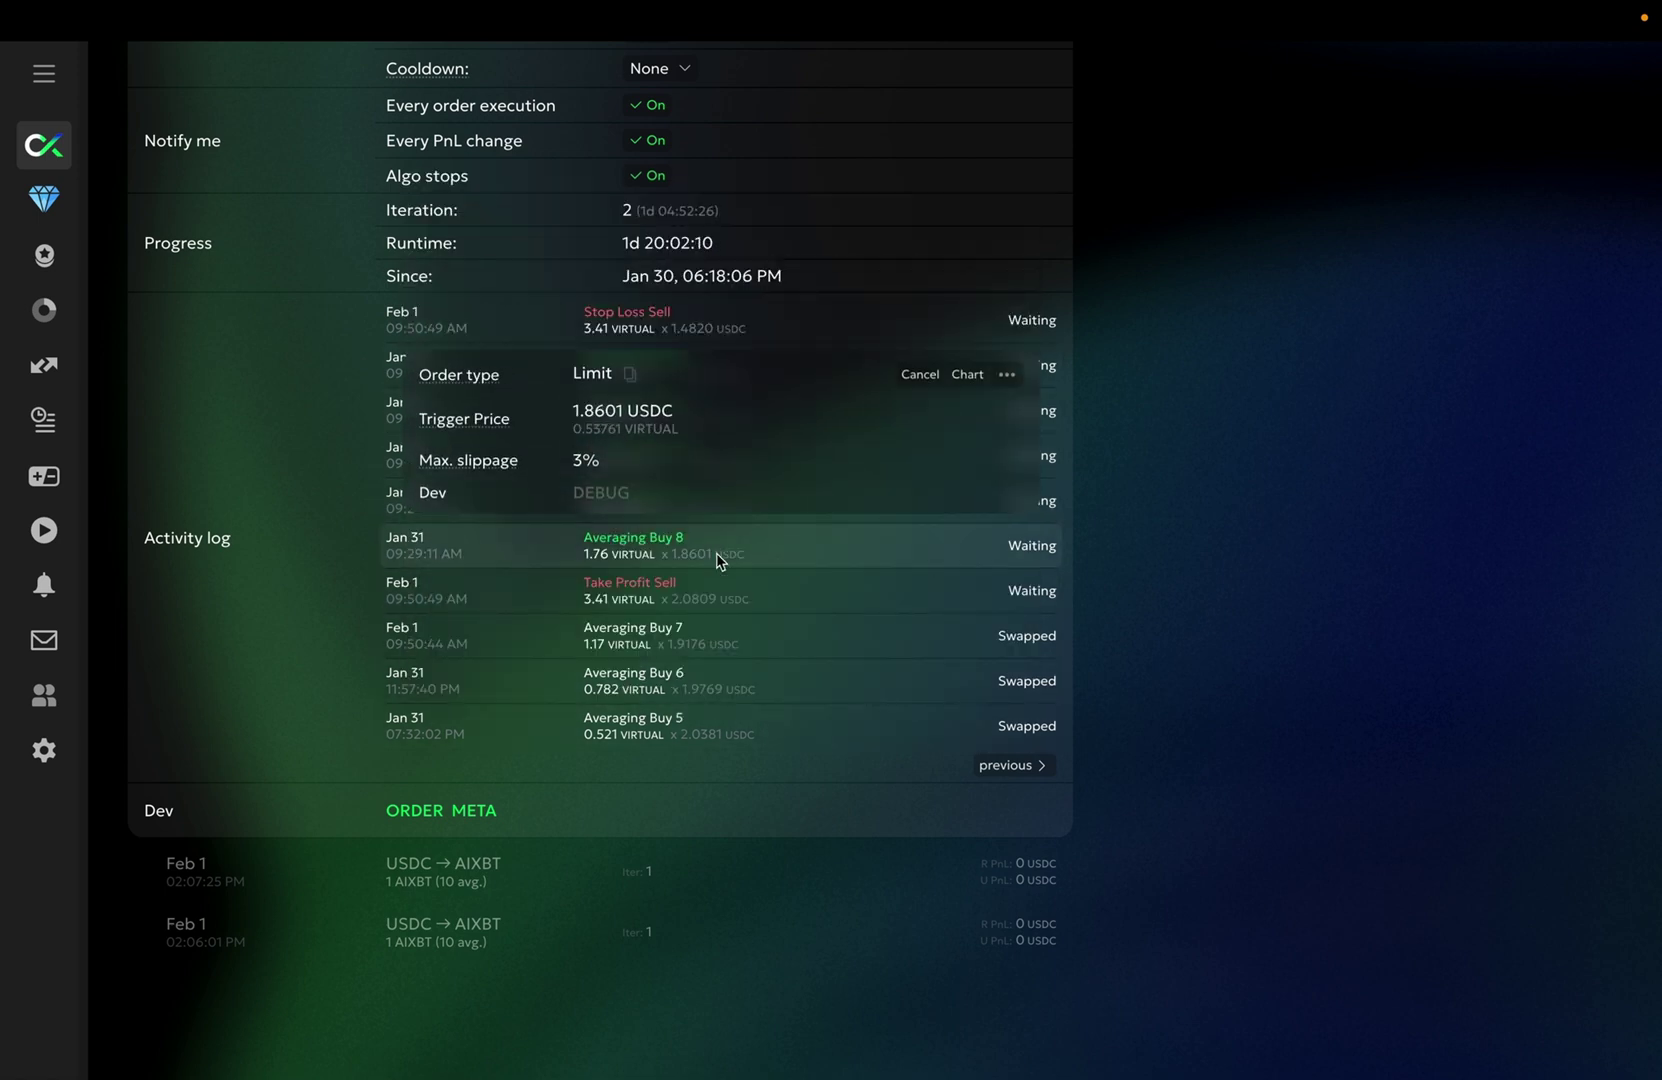
{"action": "left_click", "coordinate": [1008, 769]}
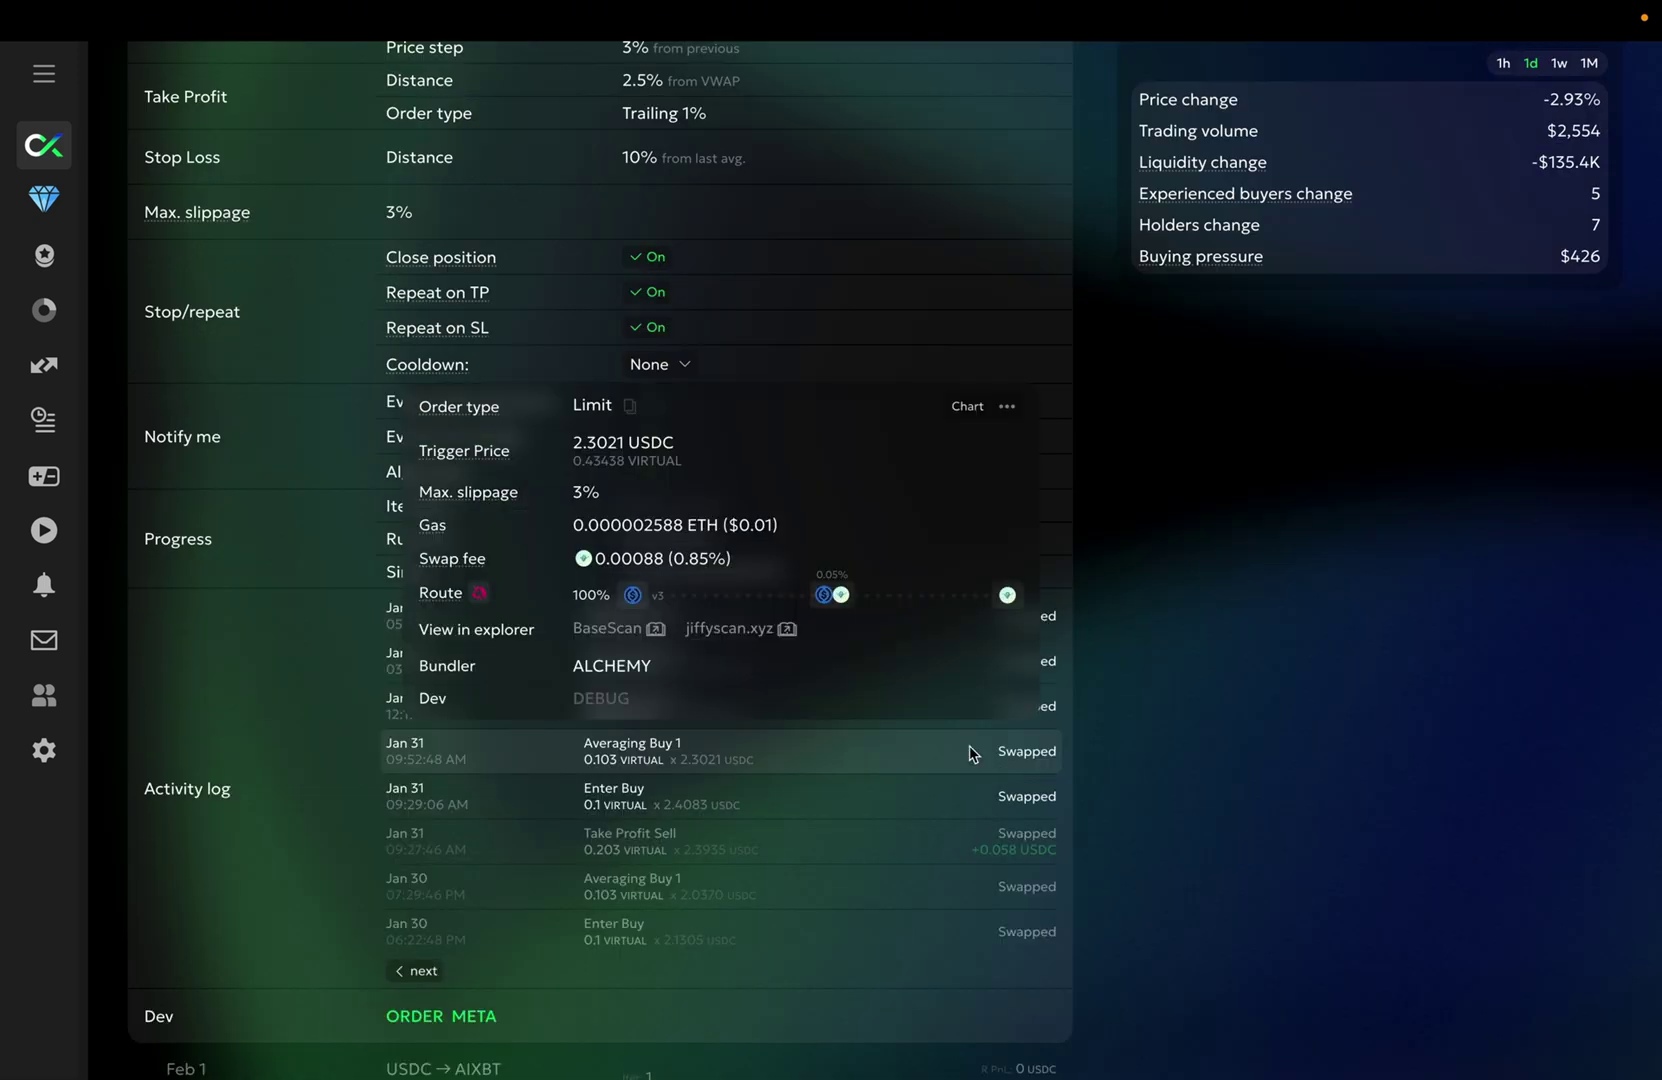
{"action": "scroll", "coordinate": [1200, 868], "scroll_direction": "down", "scroll_amount": 1}
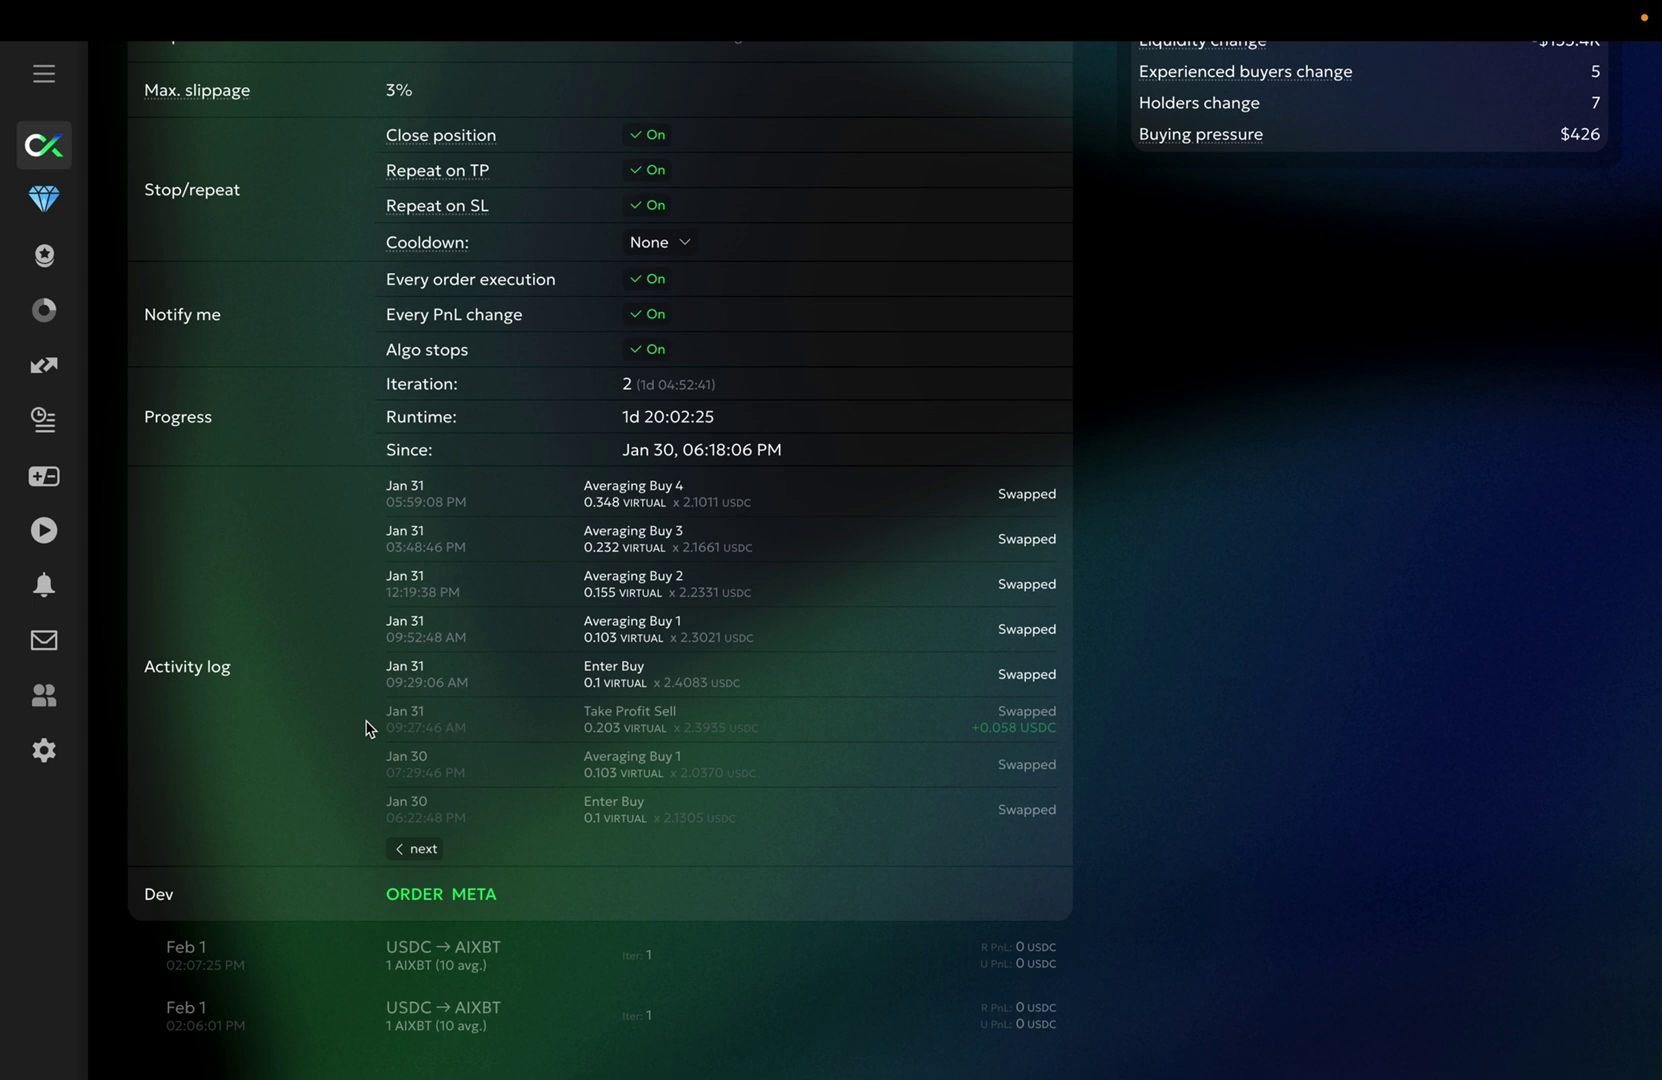
{"action": "left_click", "coordinate": [401, 848]}
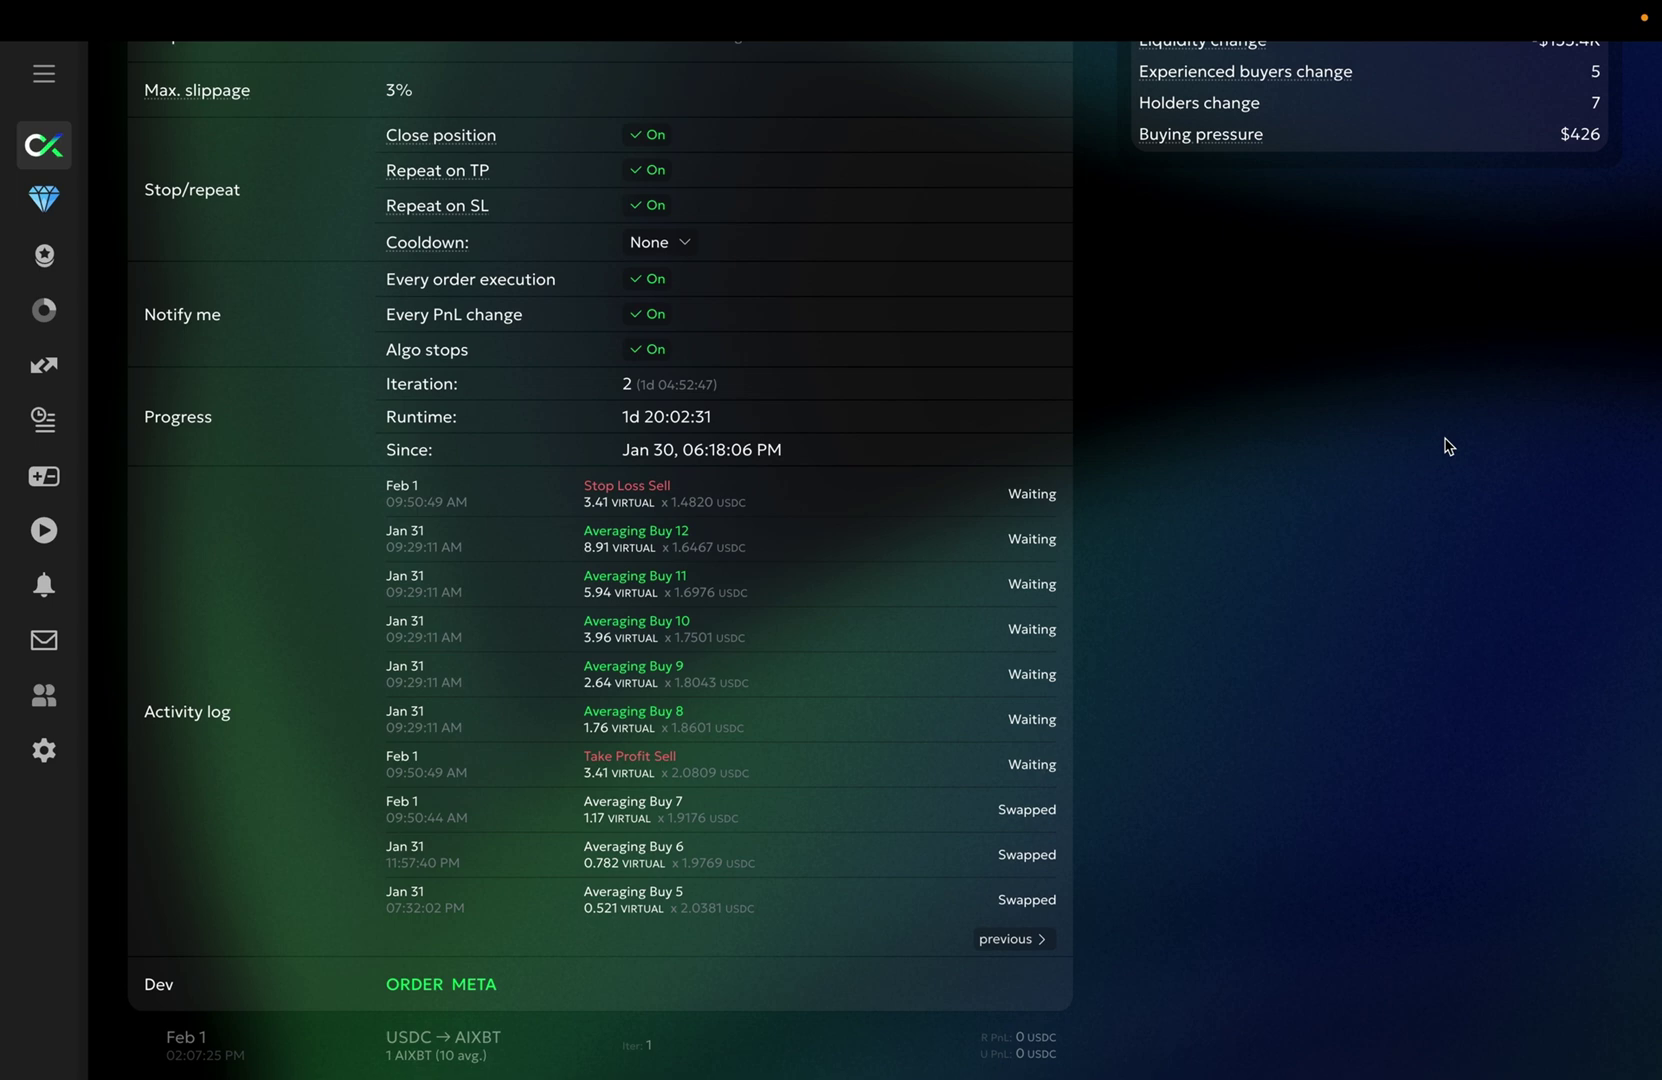
{"action": "scroll", "coordinate": [1448, 446], "scroll_direction": "up", "scroll_amount": 10}
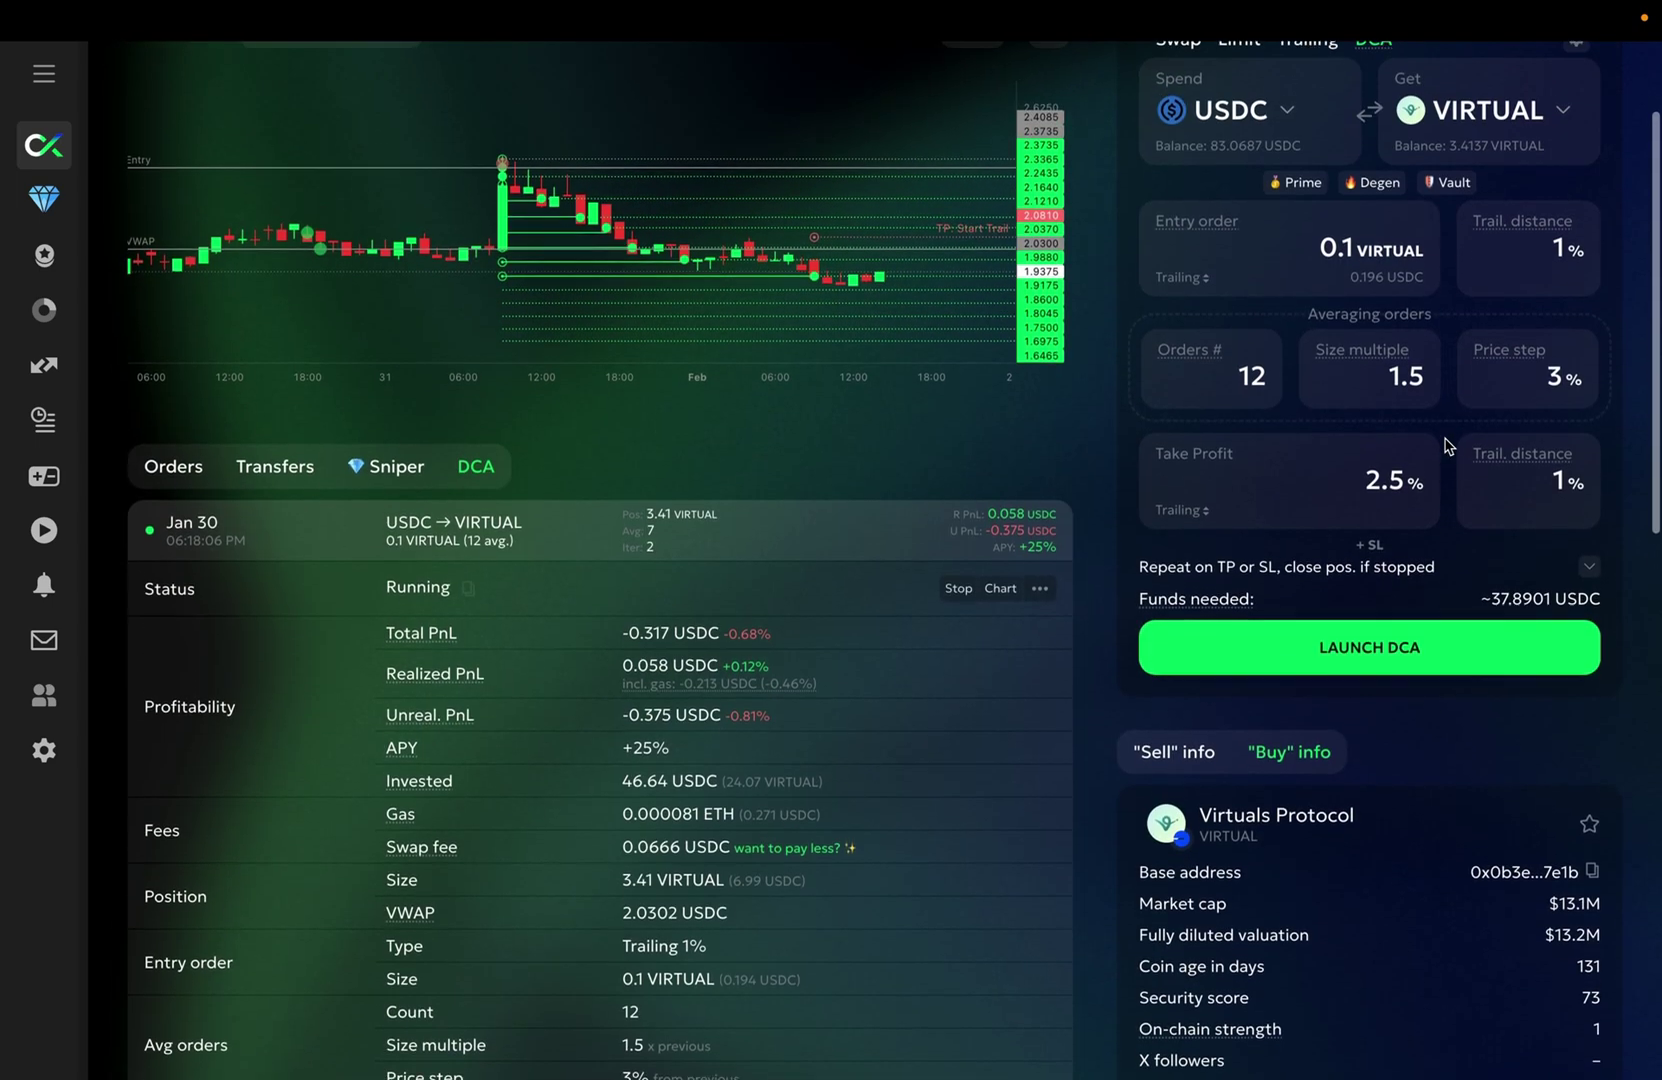
{"action": "scroll", "coordinate": [940, 486], "scroll_direction": "up", "scroll_amount": 3}
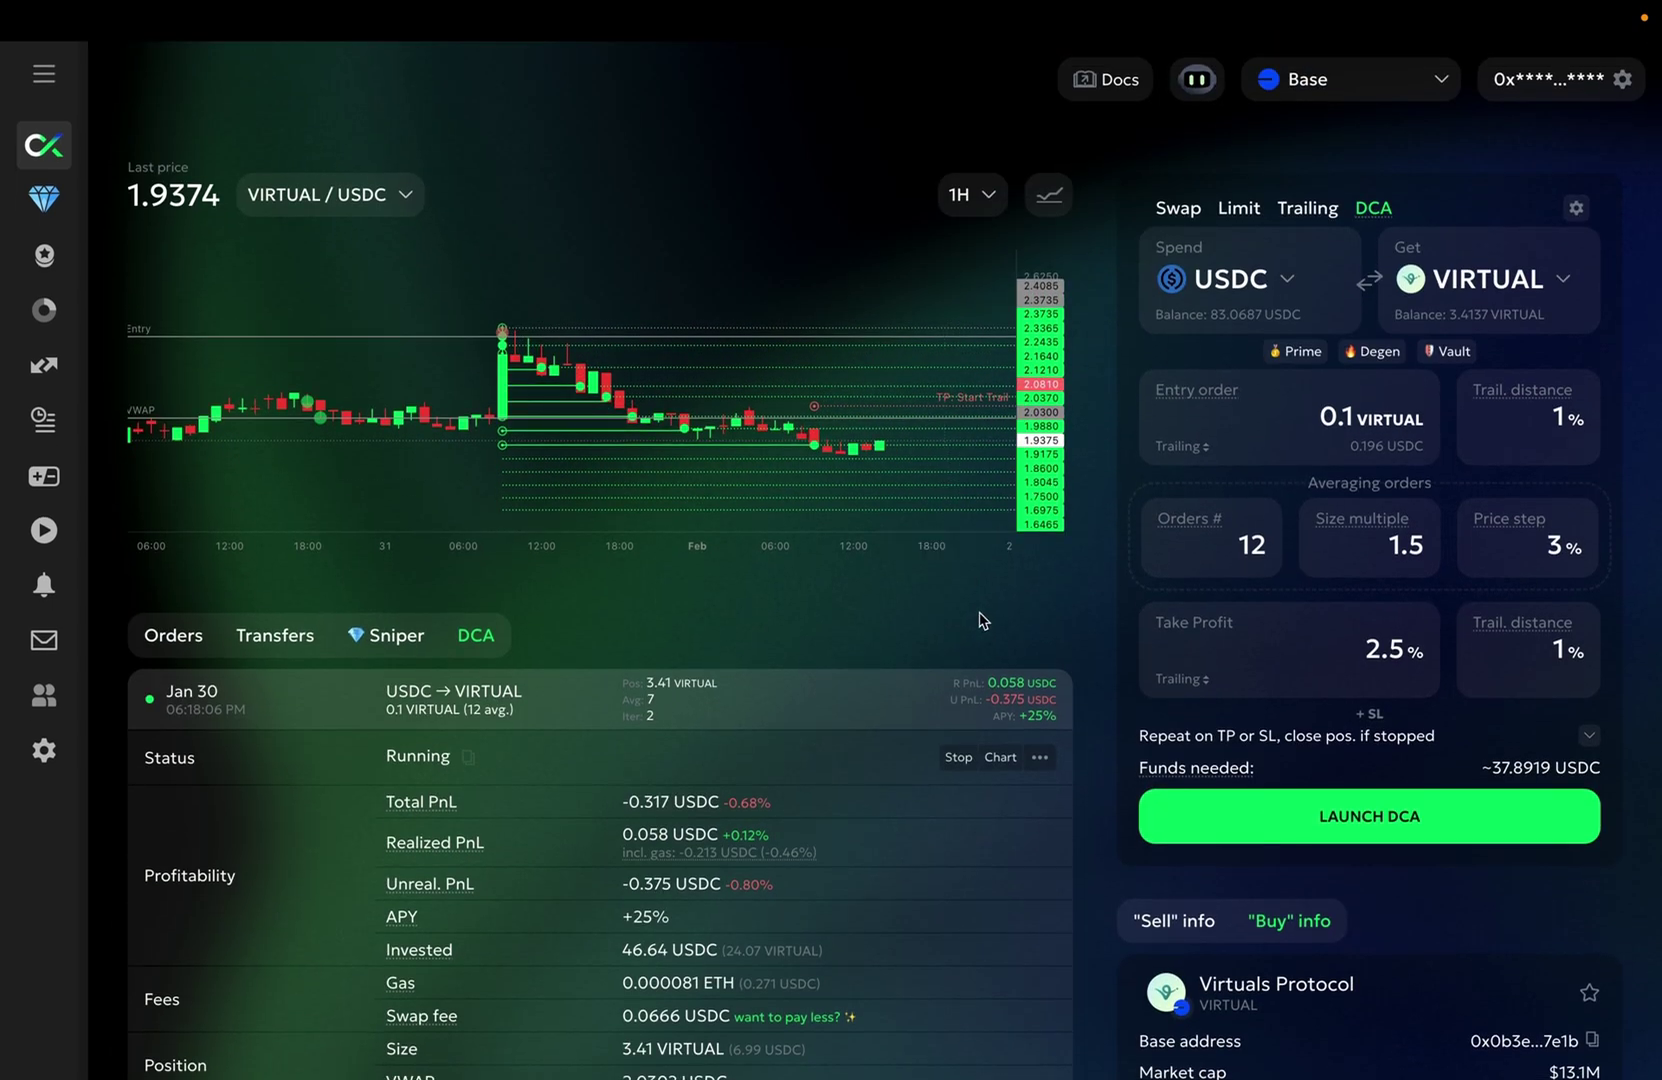